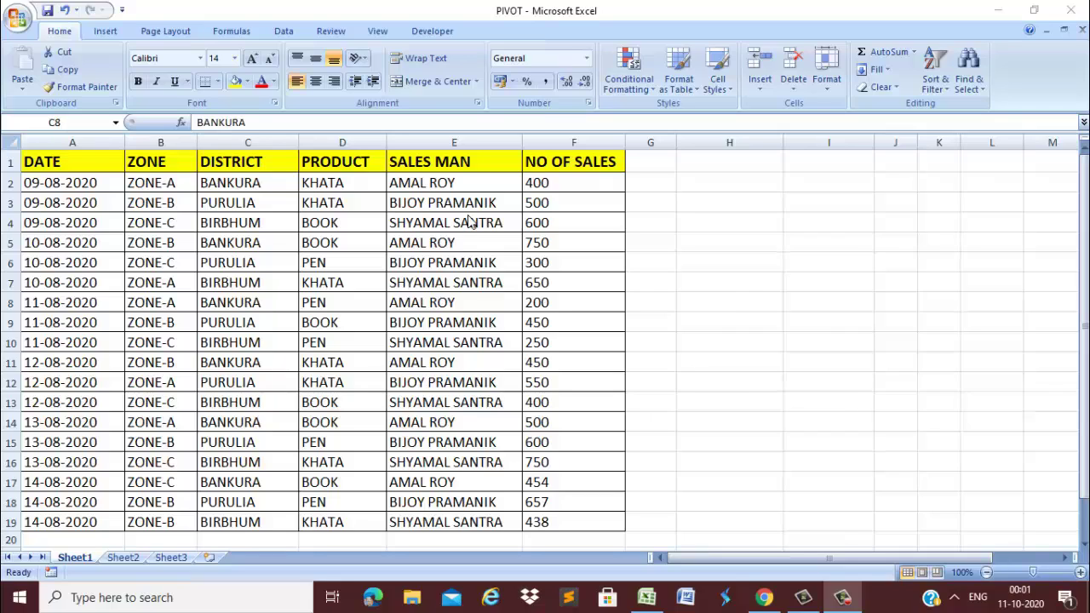
Step: Create a PivotTable from the sales data range Sheet1!$A$1:$F$19, placed in the existing worksheet at cell H1
left_click(258, 304)
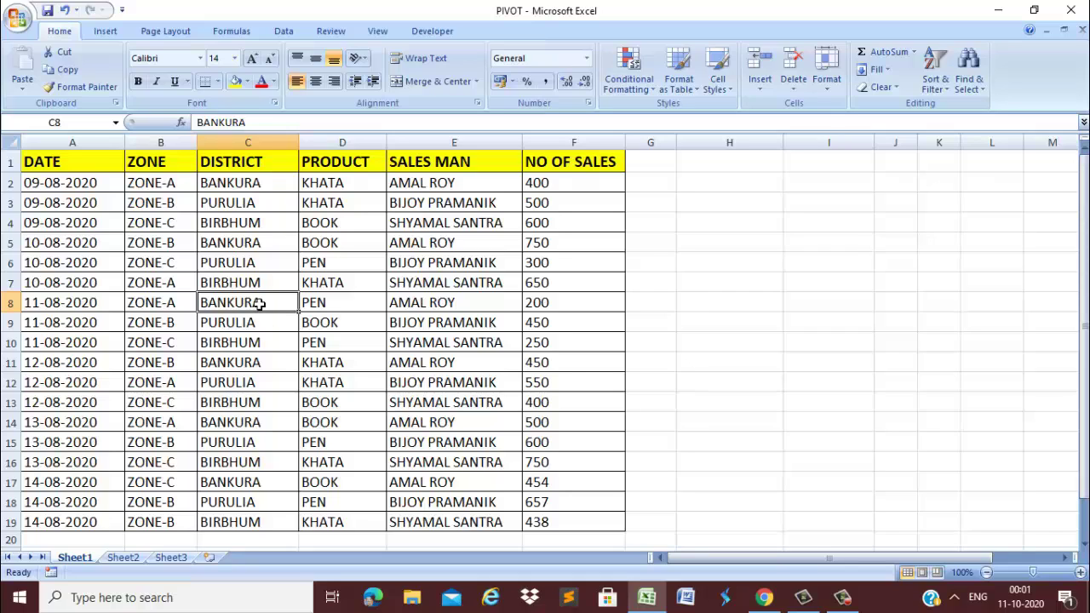
left_click(103, 32)
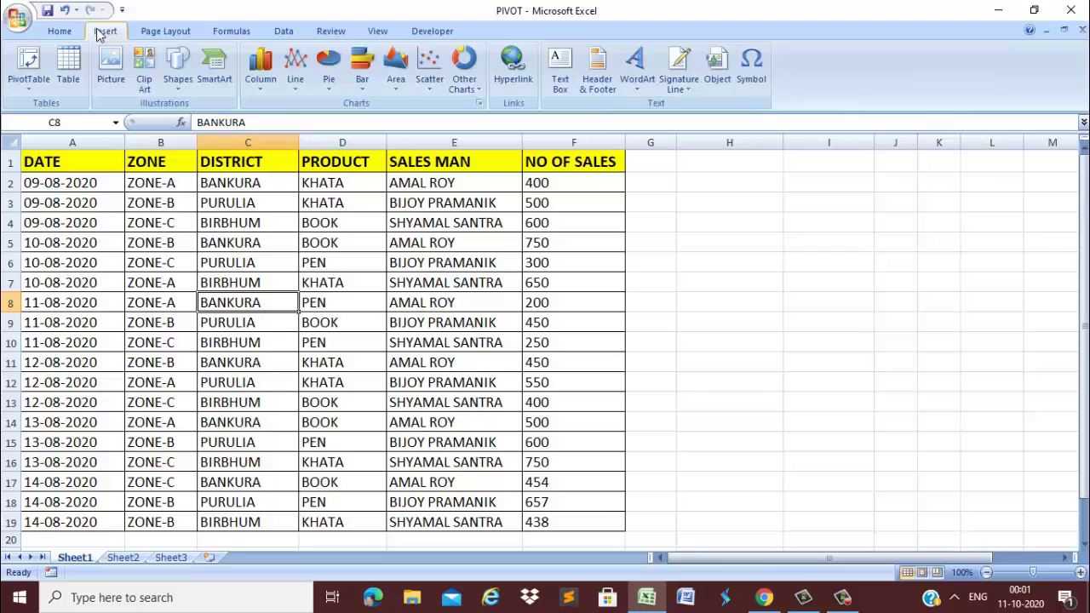
left_click(29, 67)
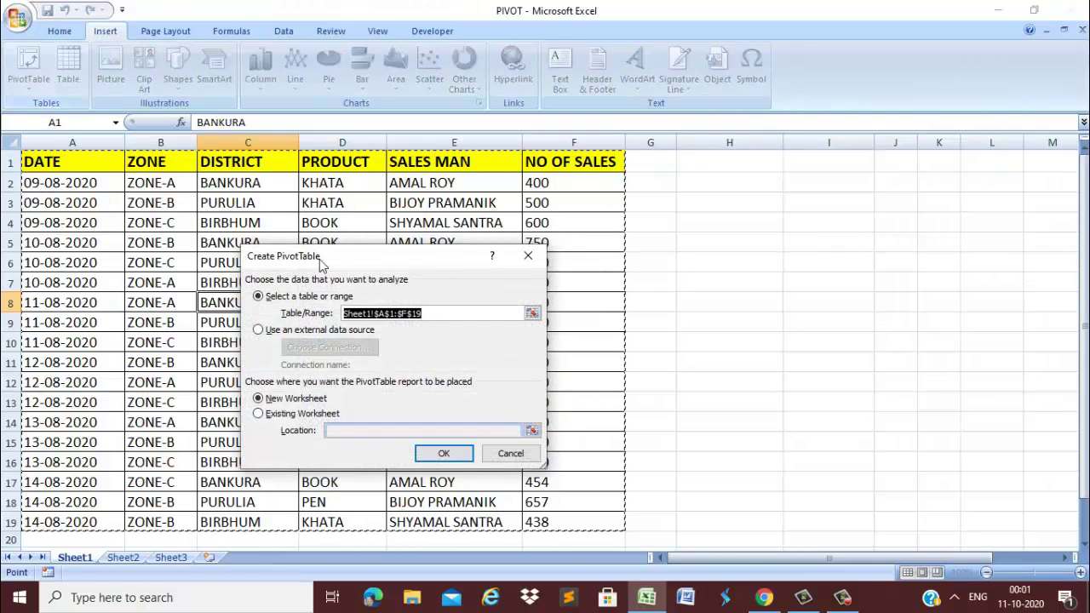
left_click_drag(342, 261, 734, 123)
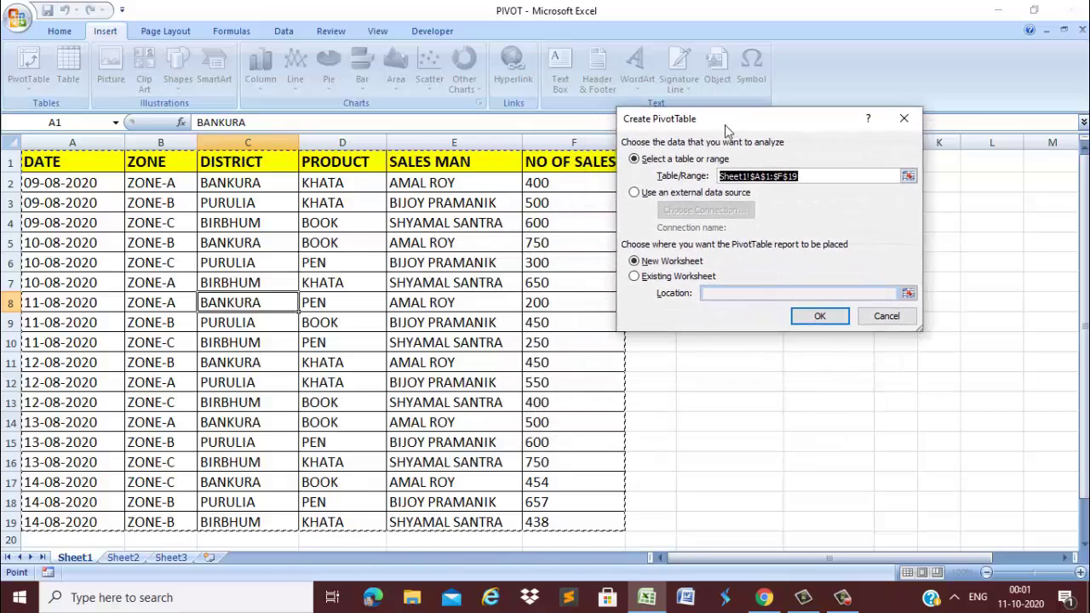
left_click_drag(724, 124, 761, 125)
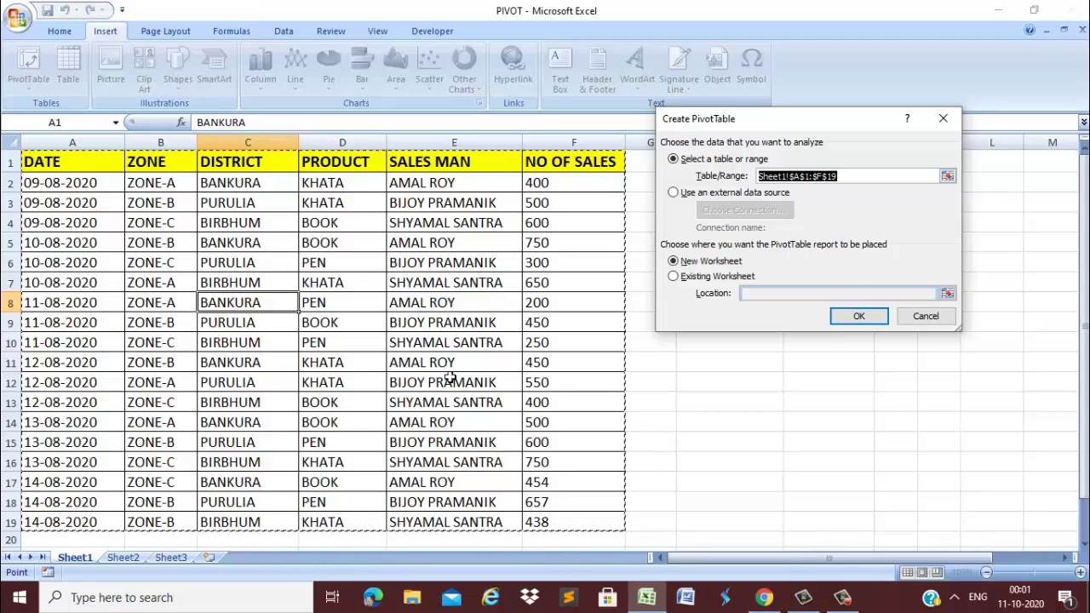
left_click_drag(790, 120, 277, 64)
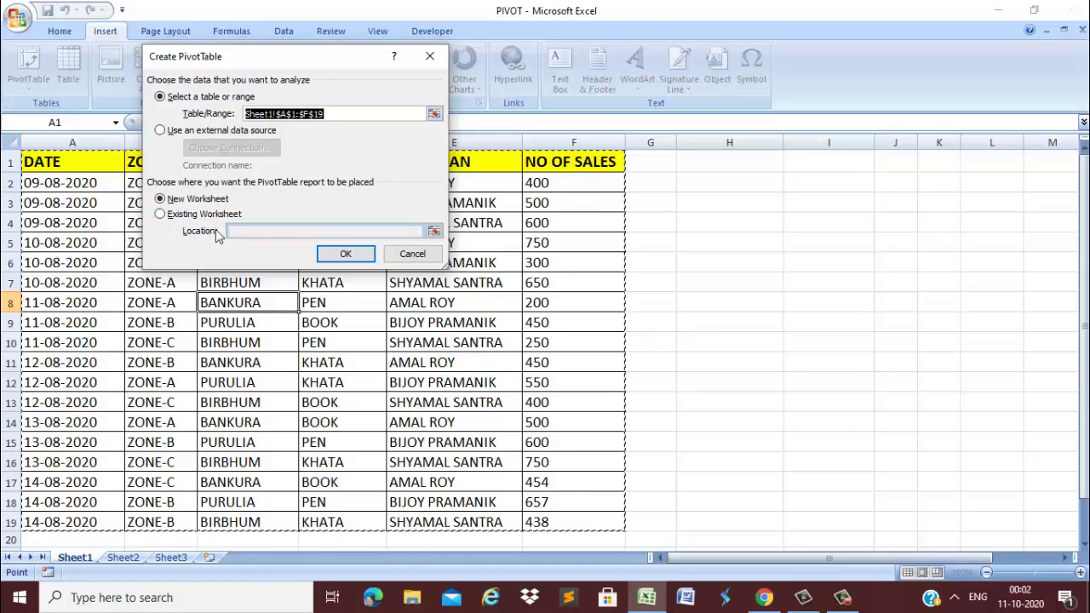
left_click(189, 214)
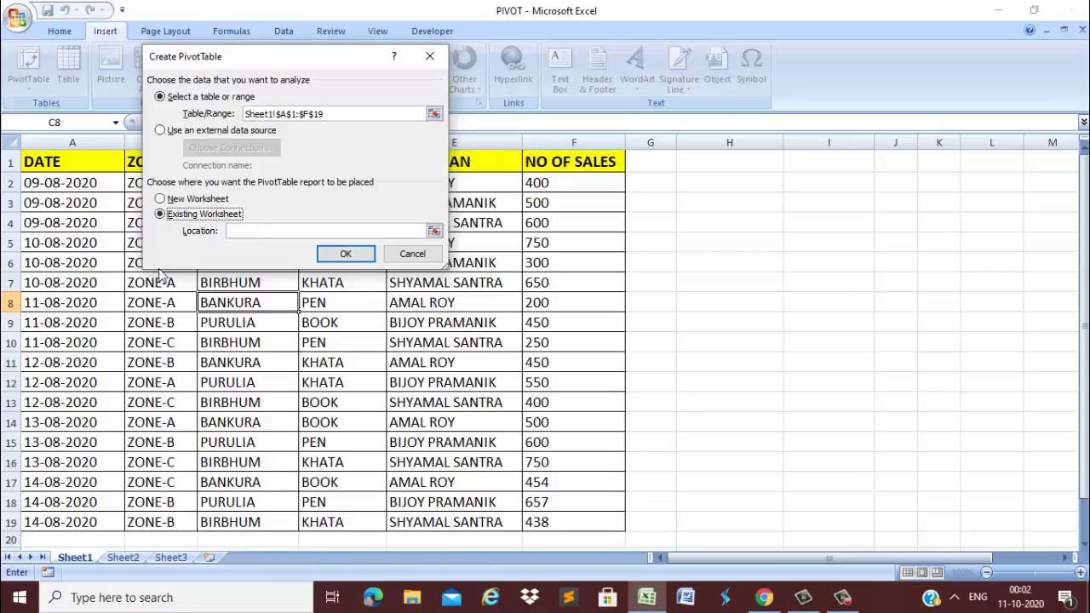
left_click(712, 173)
left_click(346, 254)
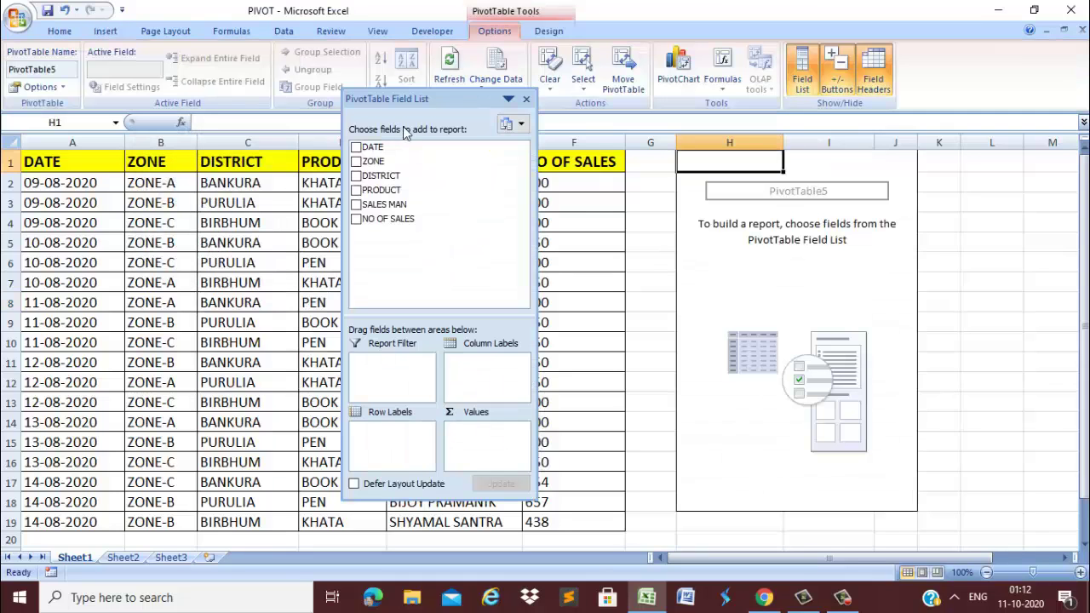
Step: Build the pivot report with ZONE as column labels, PRODUCT as row labels and the sum of NO OF SALES as values
left_click_drag(417, 99, 501, 174)
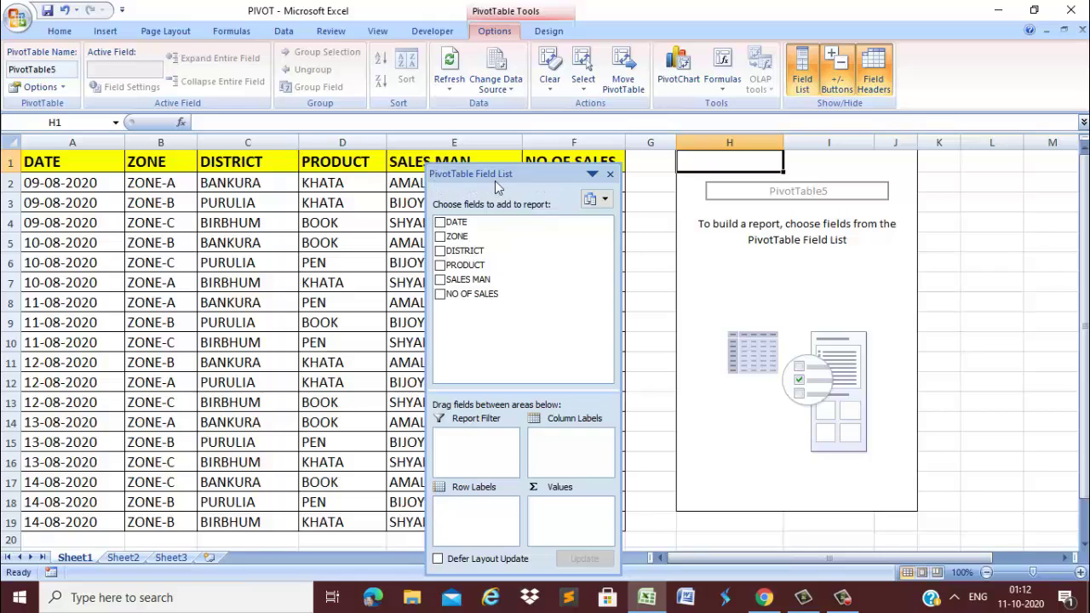
left_click_drag(507, 187, 529, 198)
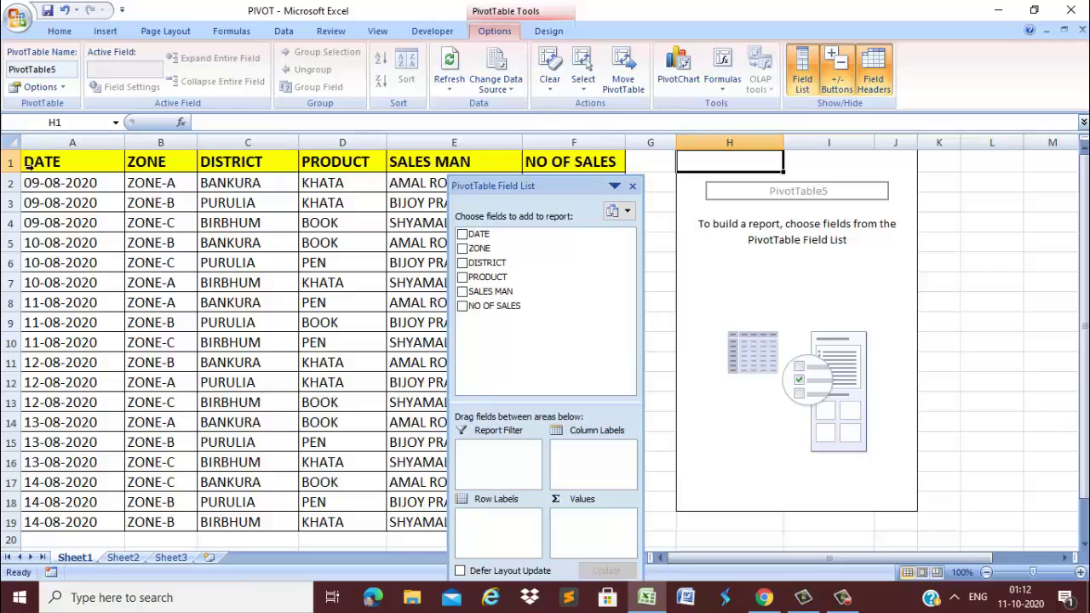
left_click_drag(510, 187, 455, 174)
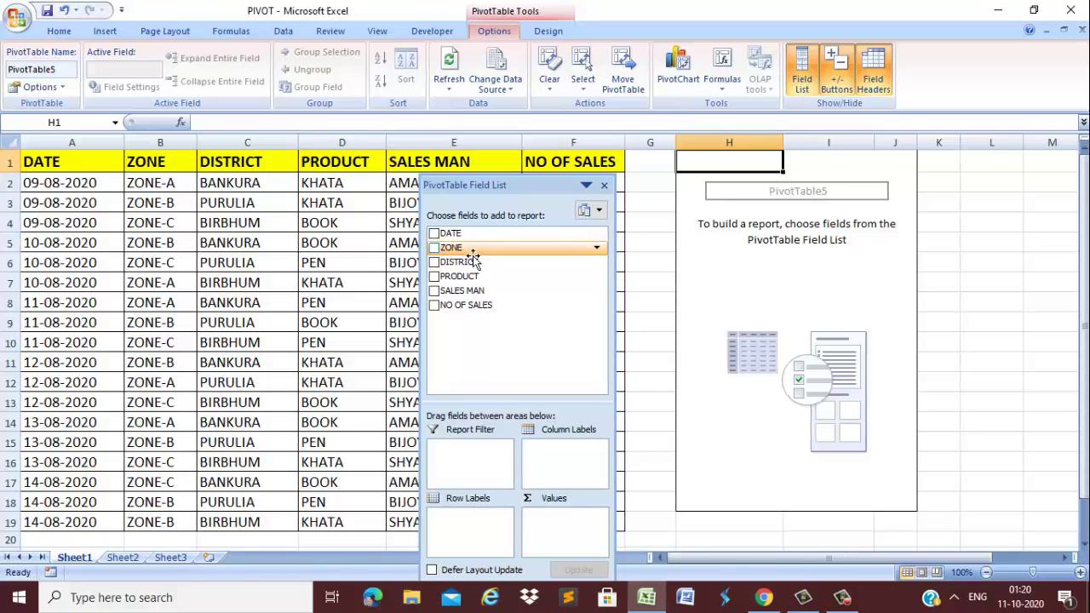
left_click_drag(473, 258, 549, 475)
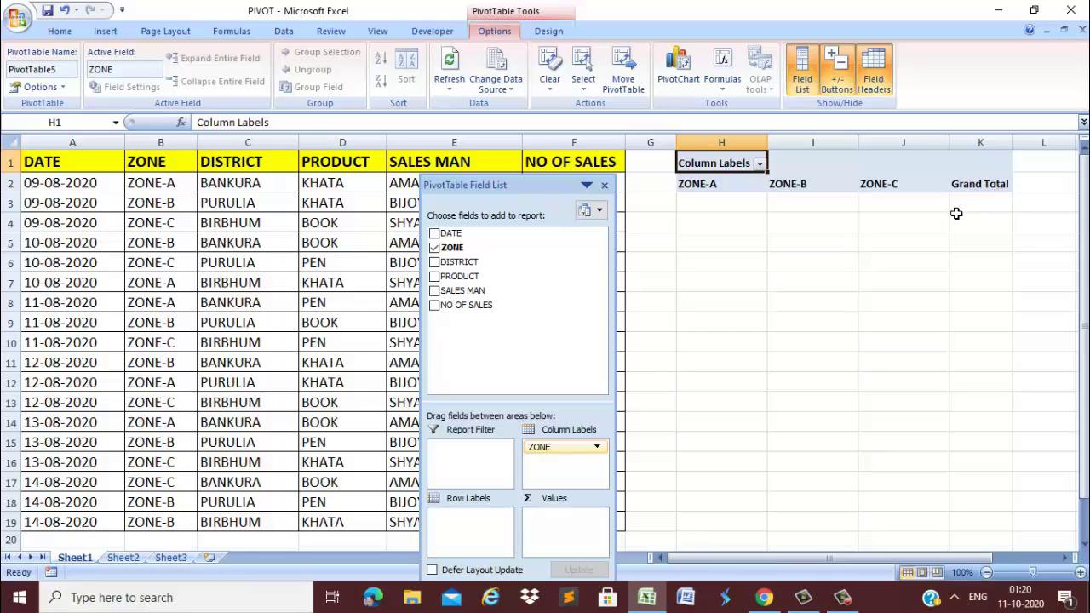
left_click_drag(466, 277, 464, 535)
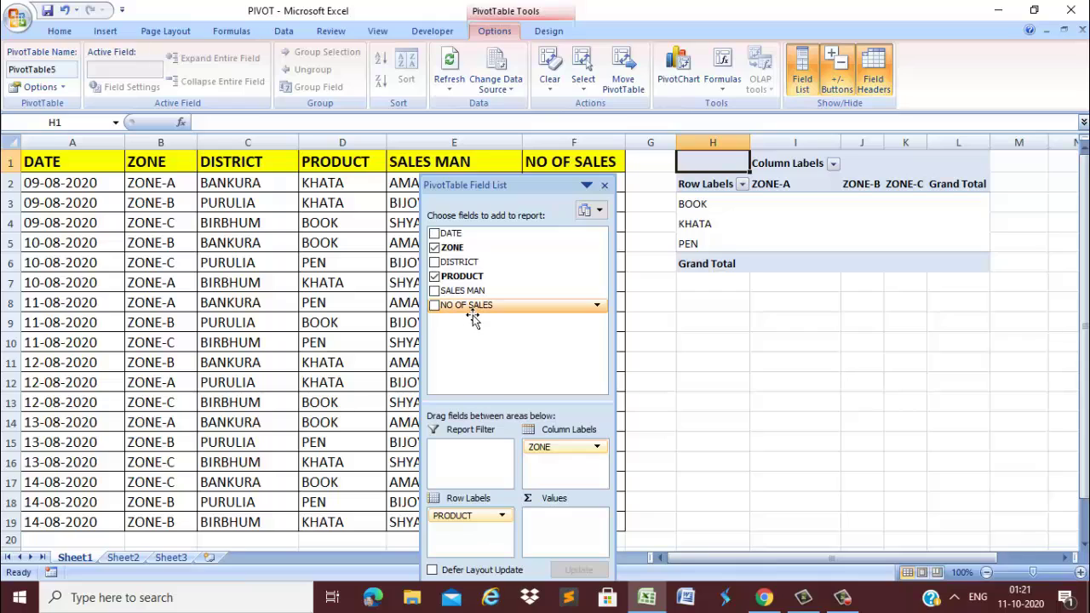
left_click_drag(473, 311, 562, 540)
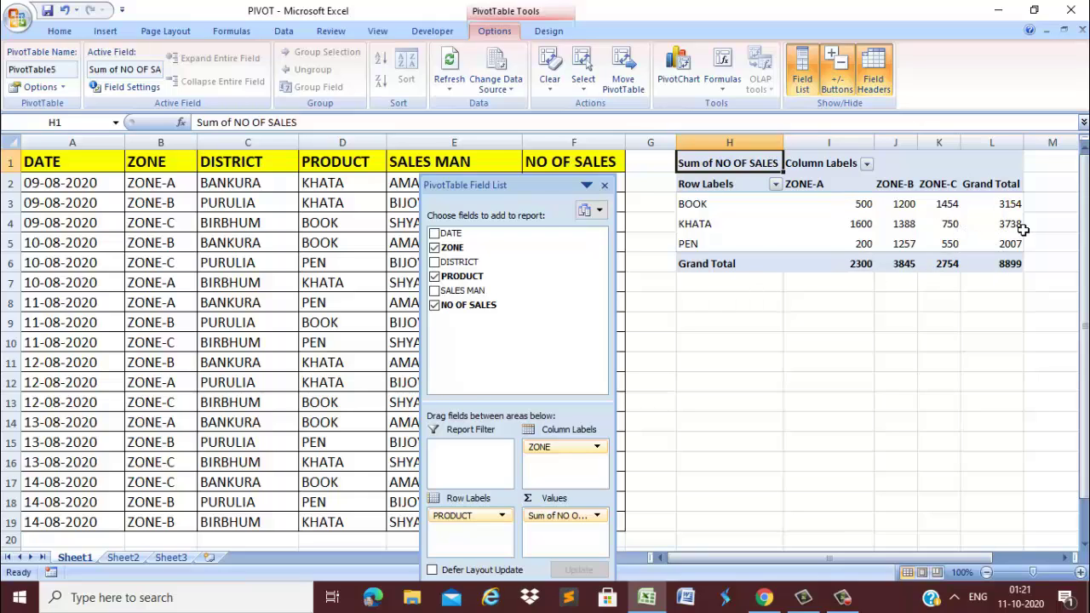
mouse_move(1027, 250)
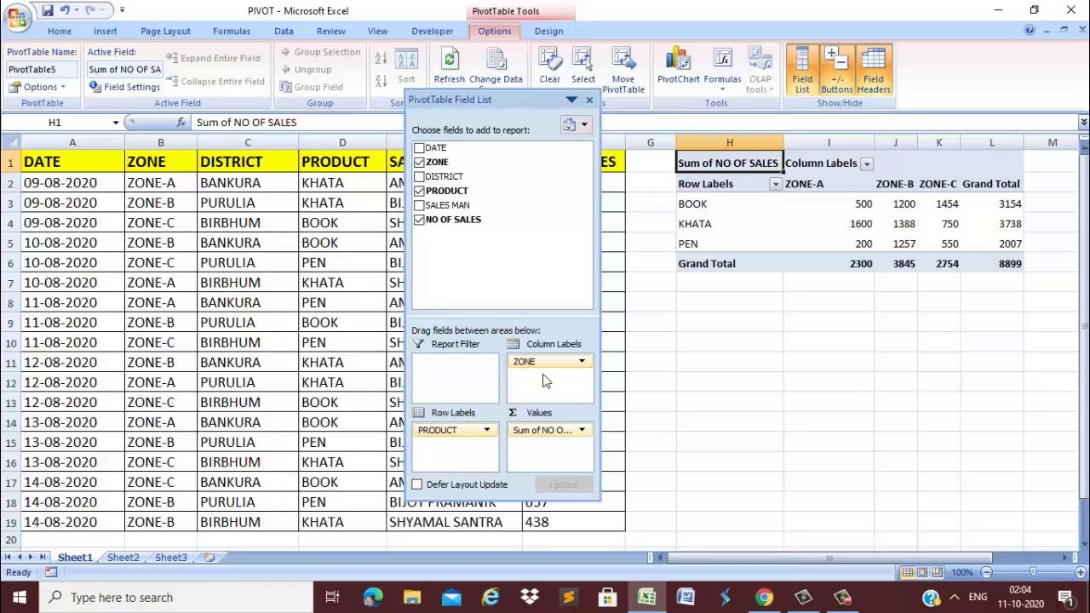
Step: Swap the pivot layout so PRODUCT supplies the column labels and ZONE the row labels
mouse_move(551, 374)
left_mouse_down()
mouse_move(486, 455)
mouse_move(462, 462)
mouse_move(482, 428)
mouse_move(556, 390)
left_mouse_up()
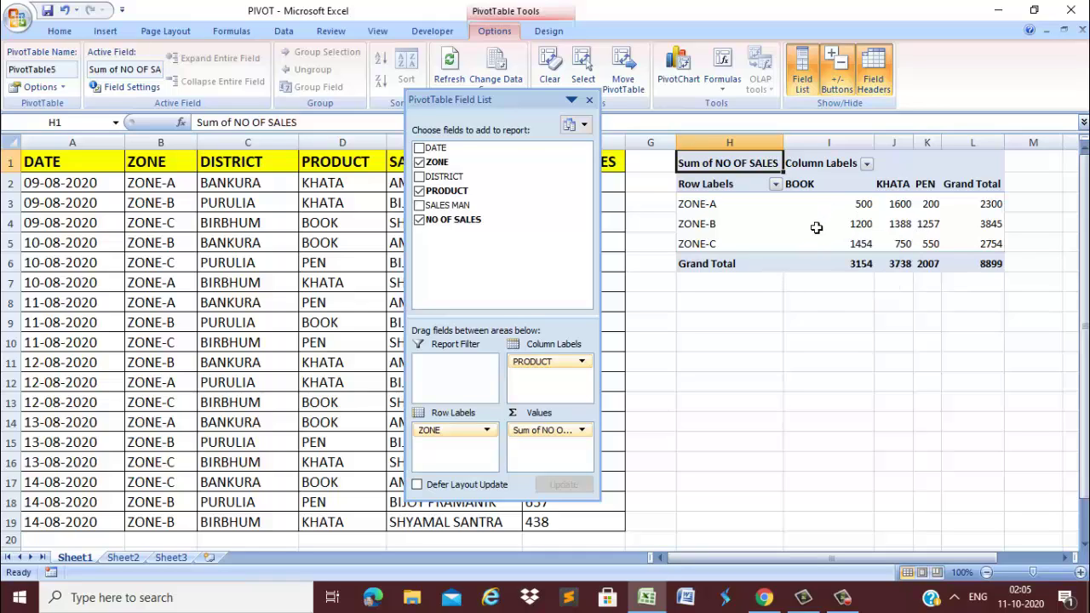
Step: Extract the source records behind the ZONE-A BOOK value onto a new sheet and widen its DATE column
mouse_move(816, 228)
mouse_move(864, 206)
mouse_move(908, 210)
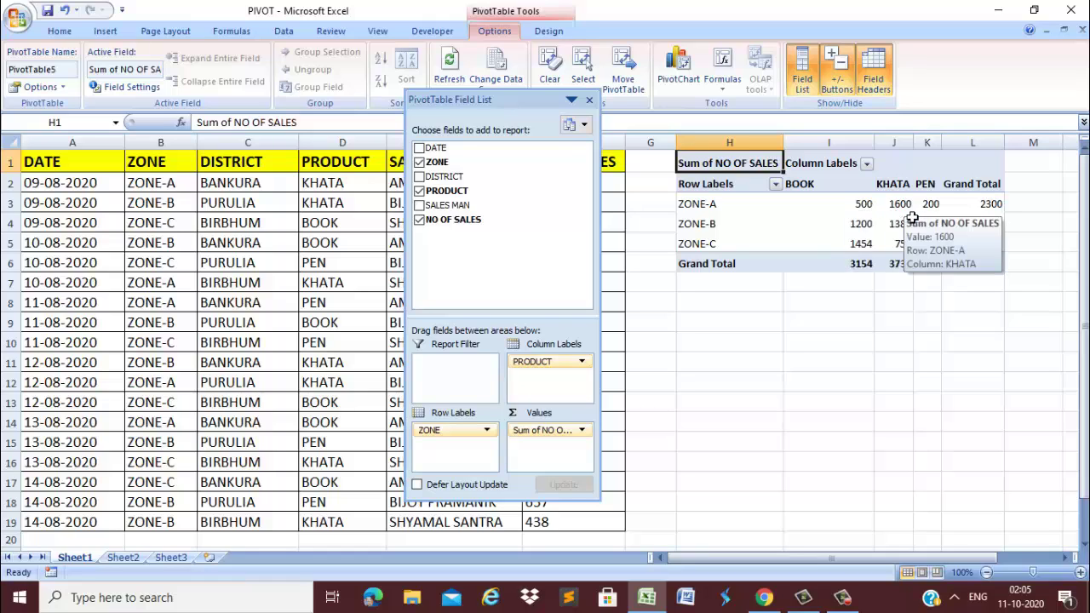
double_click(870, 210)
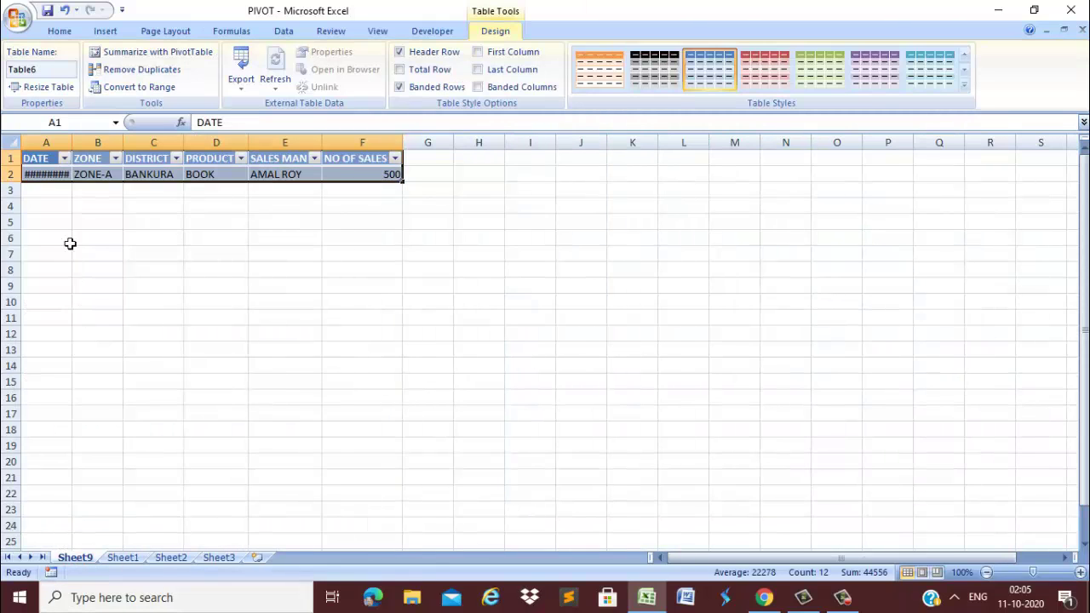
left_click_drag(73, 143, 103, 142)
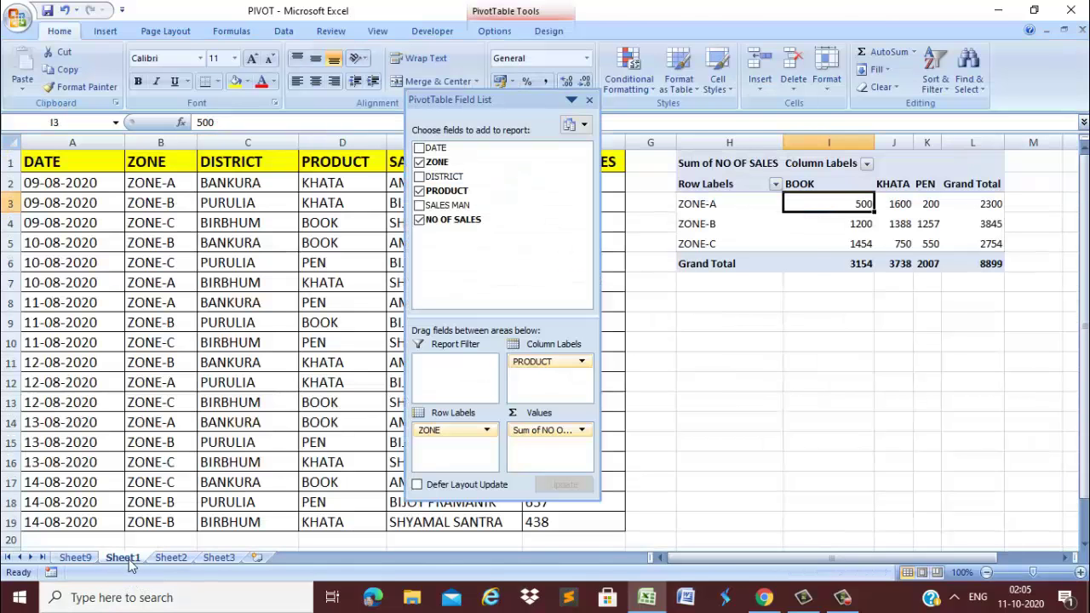
Step: Return to Sheet1 and replace PRODUCT with DISTRICT as the pivot table's column labels
key("Left")
key("Down")
key("Down")
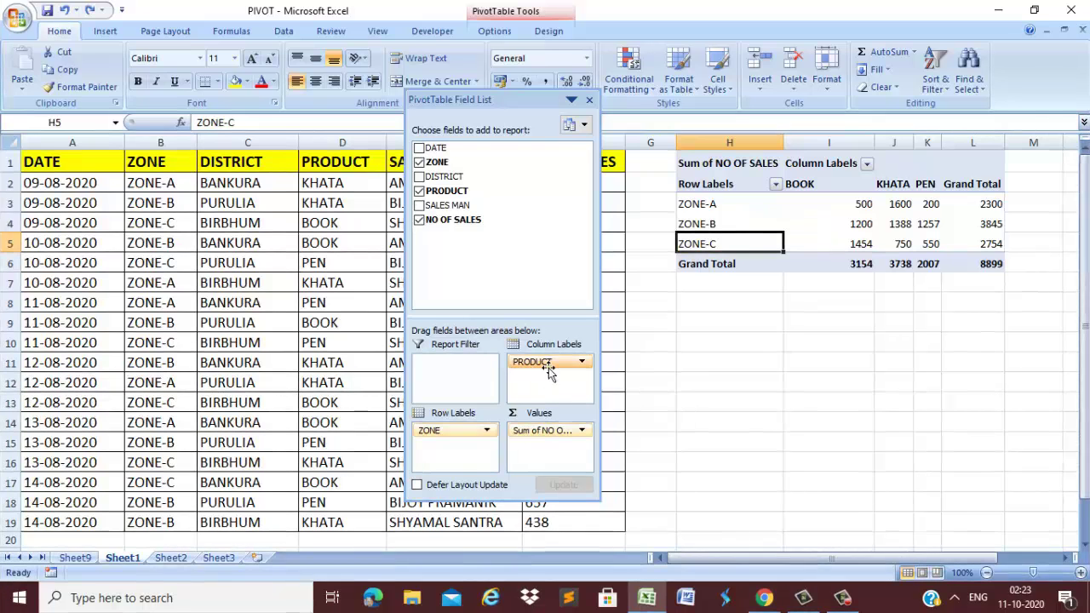
left_click_drag(549, 375, 462, 255)
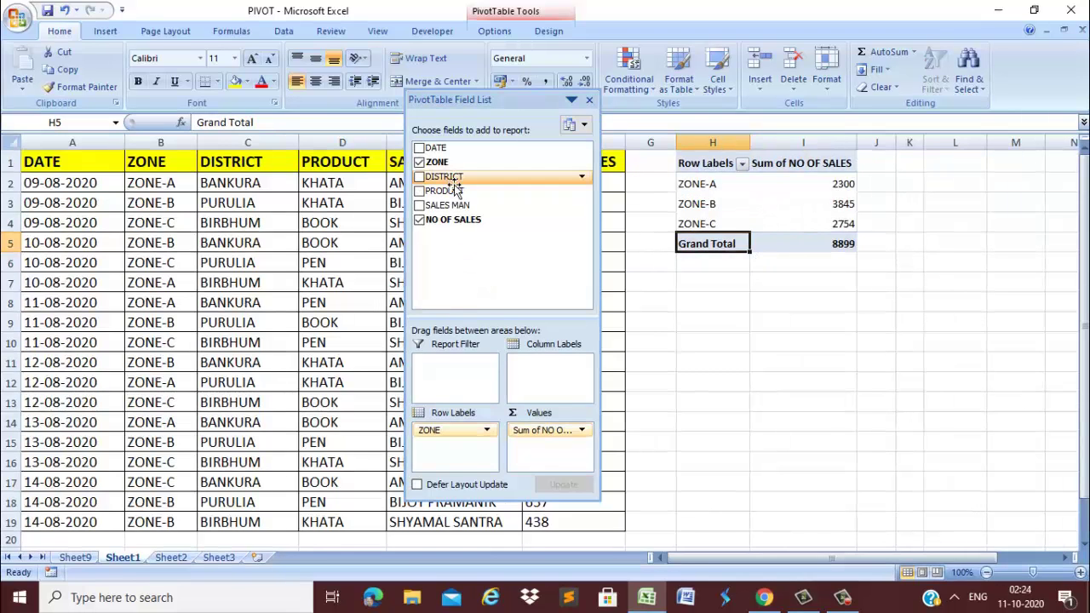
left_click_drag(454, 183, 559, 375)
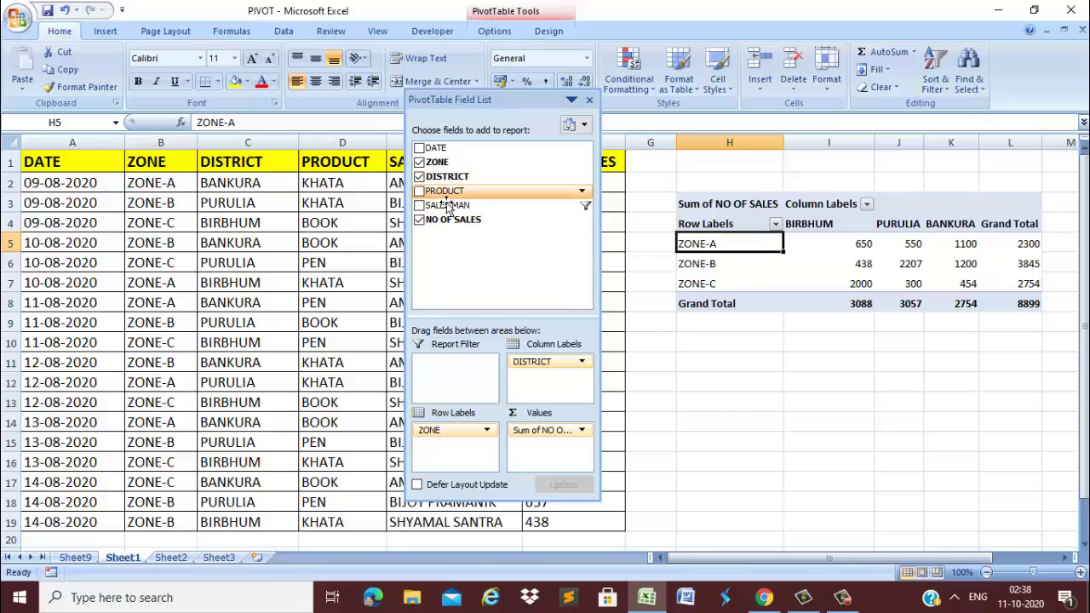
Step: Add PRODUCT as the report filter and apply a multiple-item selection among BOOK, KHATA and PEN
left_click_drag(447, 198, 460, 387)
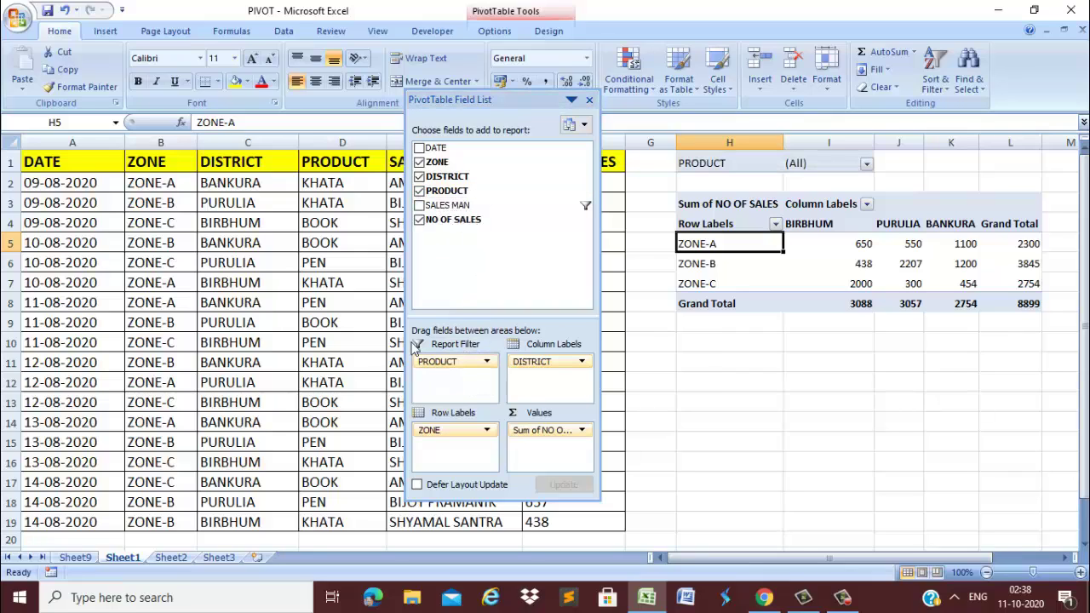
left_click(867, 164)
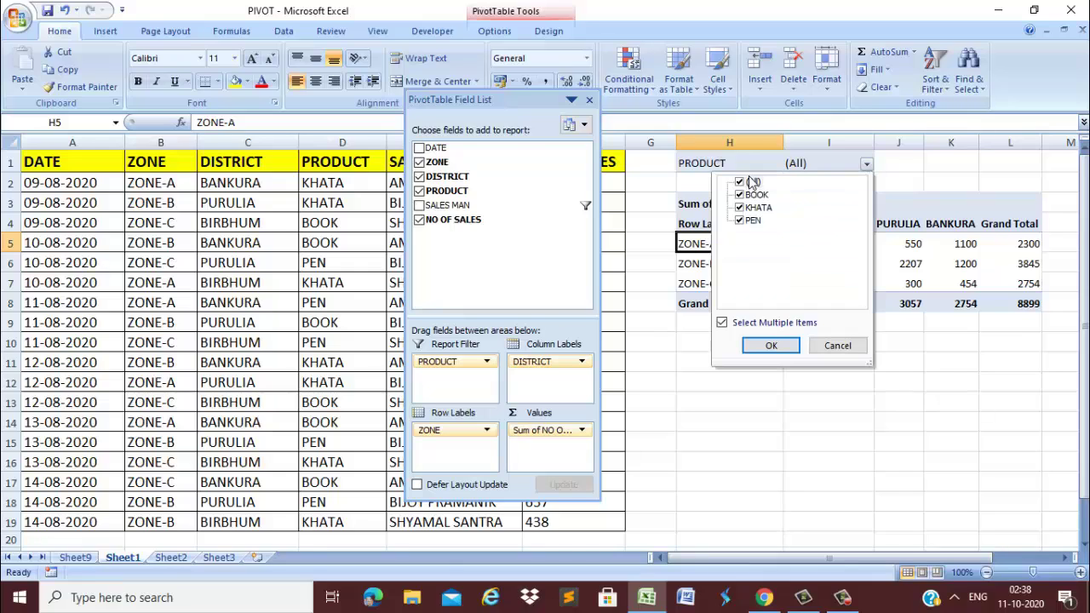
left_click(753, 196)
left_click(739, 208)
left_click(739, 221)
left_click(772, 345)
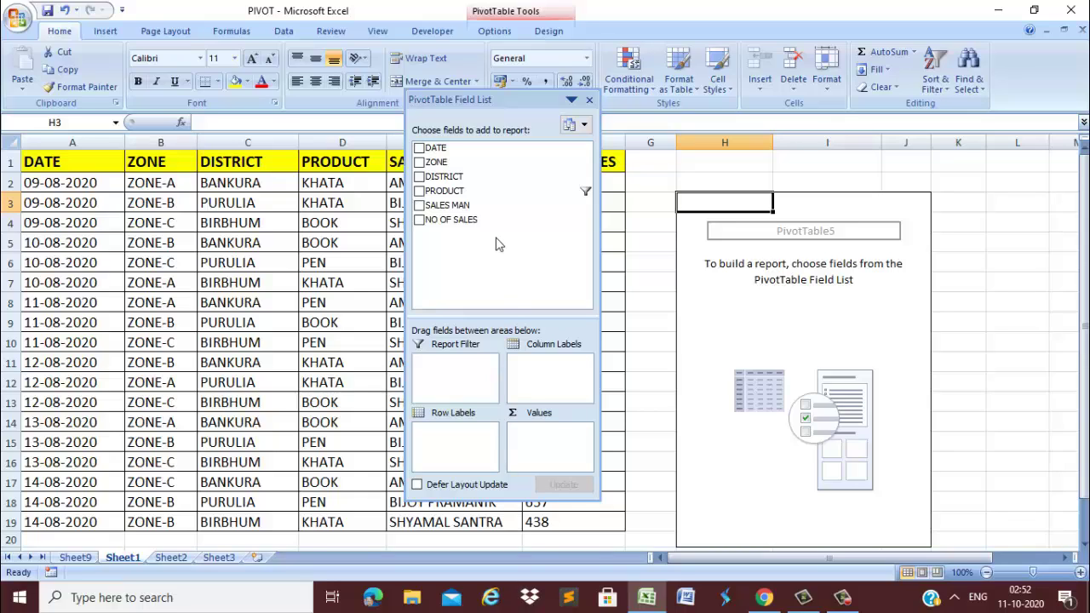
Step: Set SALES MAN as the row labels of the empty pivot table and add its count as values
left_click_drag(443, 213, 484, 464)
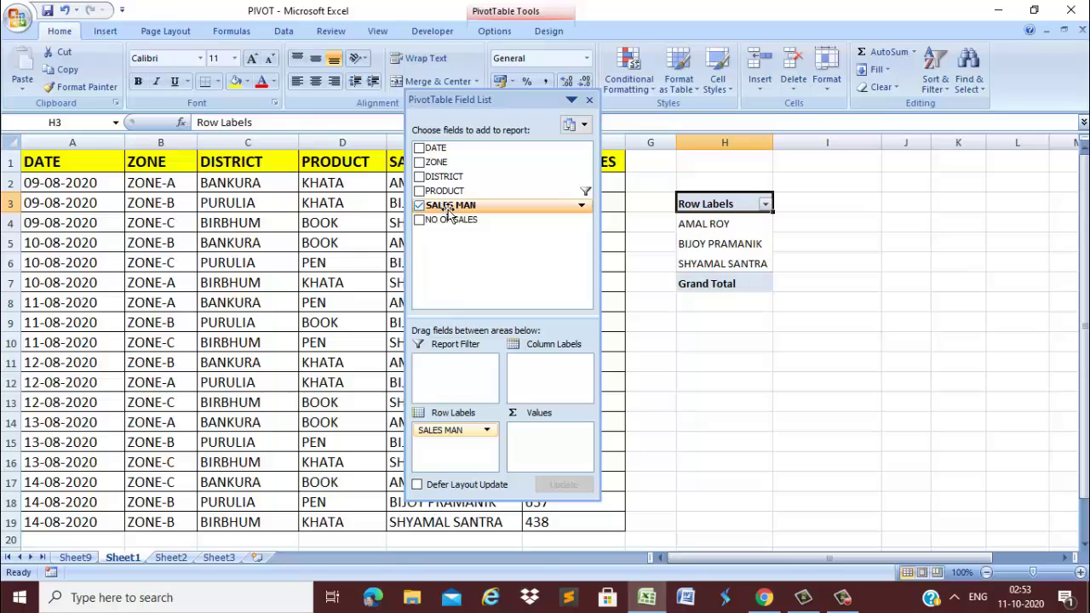
left_click_drag(448, 206, 562, 460)
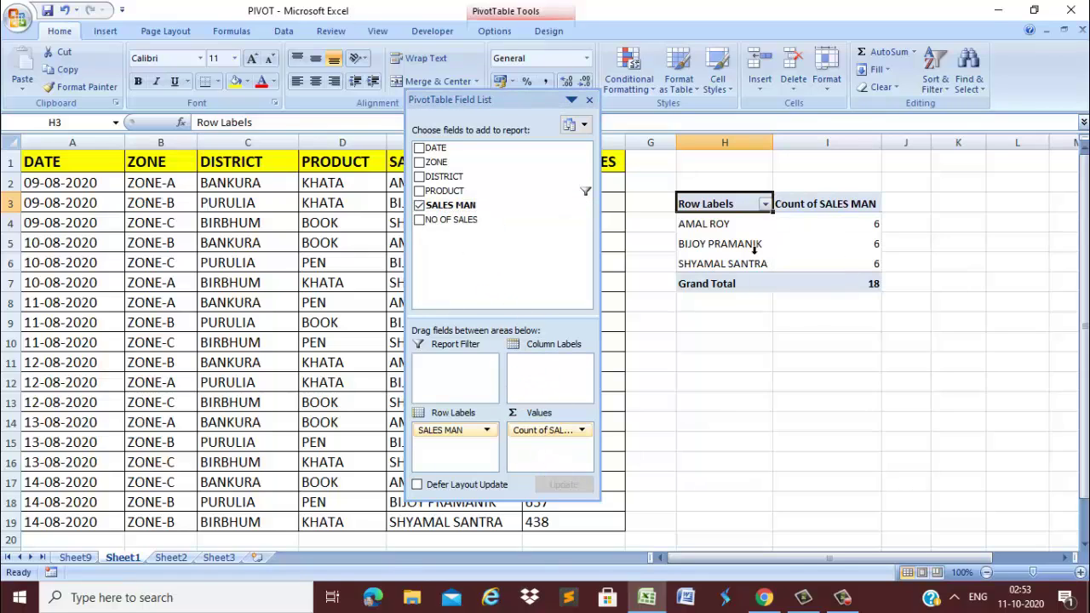
Step: Extract the source records behind the first salesman's count onto a new sheet and widen its DATE column
left_click(883, 226)
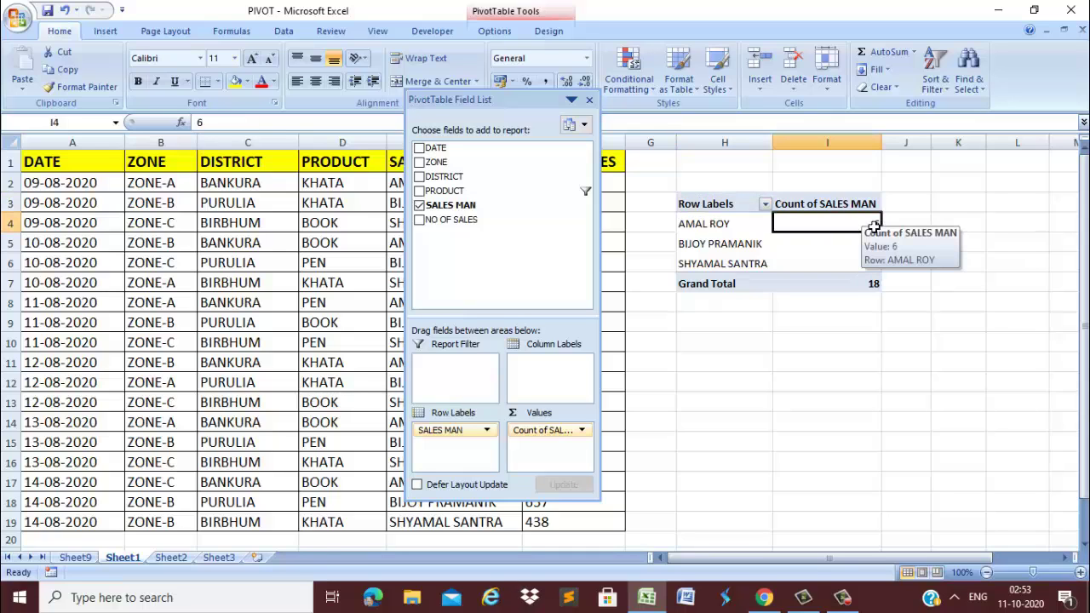
double_click(874, 227)
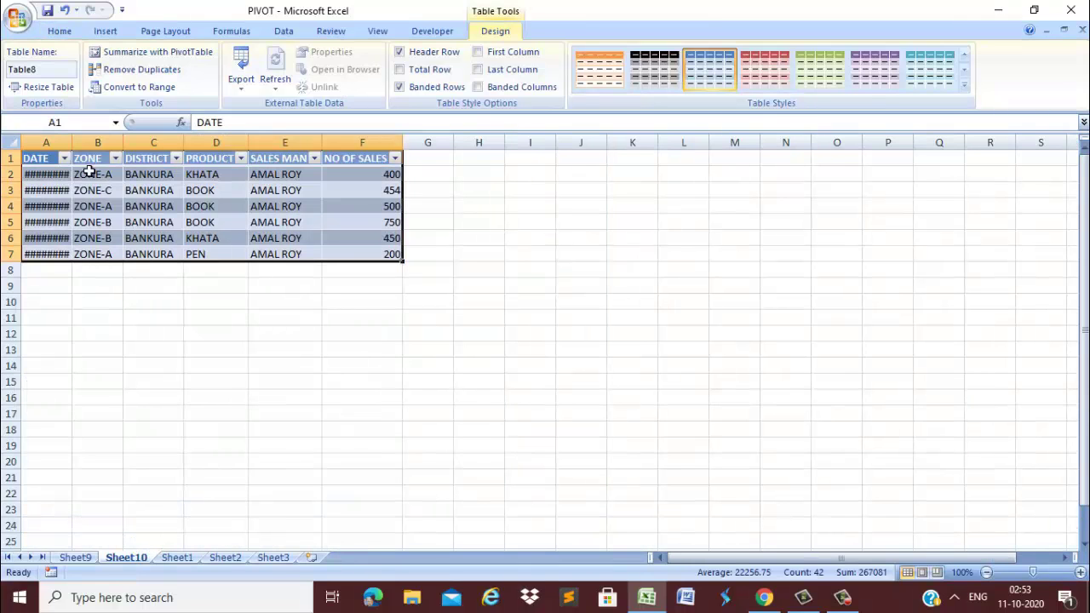
left_click_drag(71, 142, 97, 142)
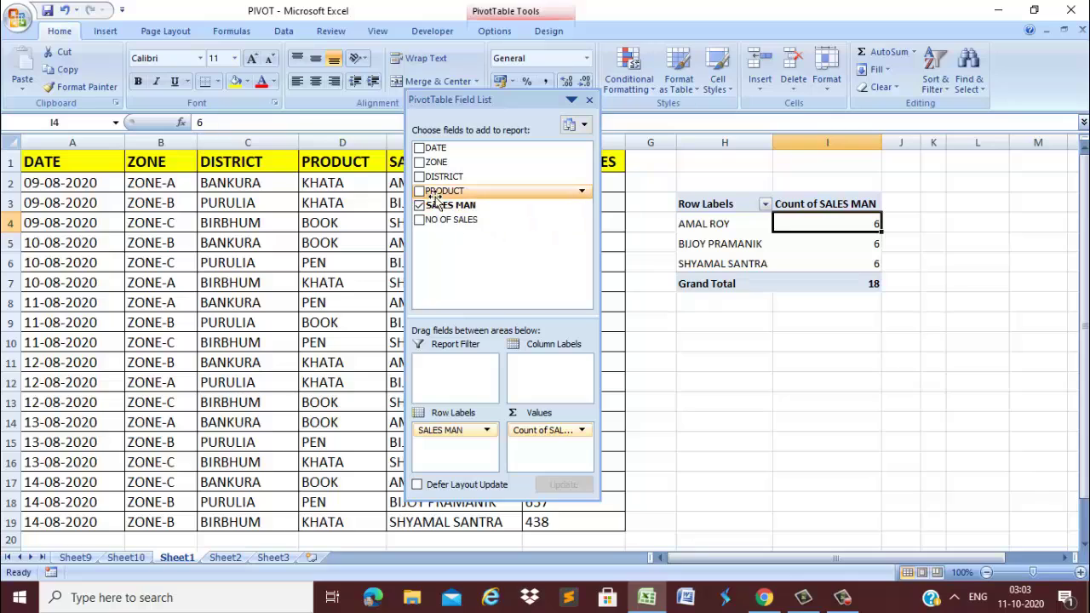
Step: Add PRODUCT as column labels to the salesman pivot on Sheet1 and show the report in outline form
left_click_drag(444, 192, 558, 393)
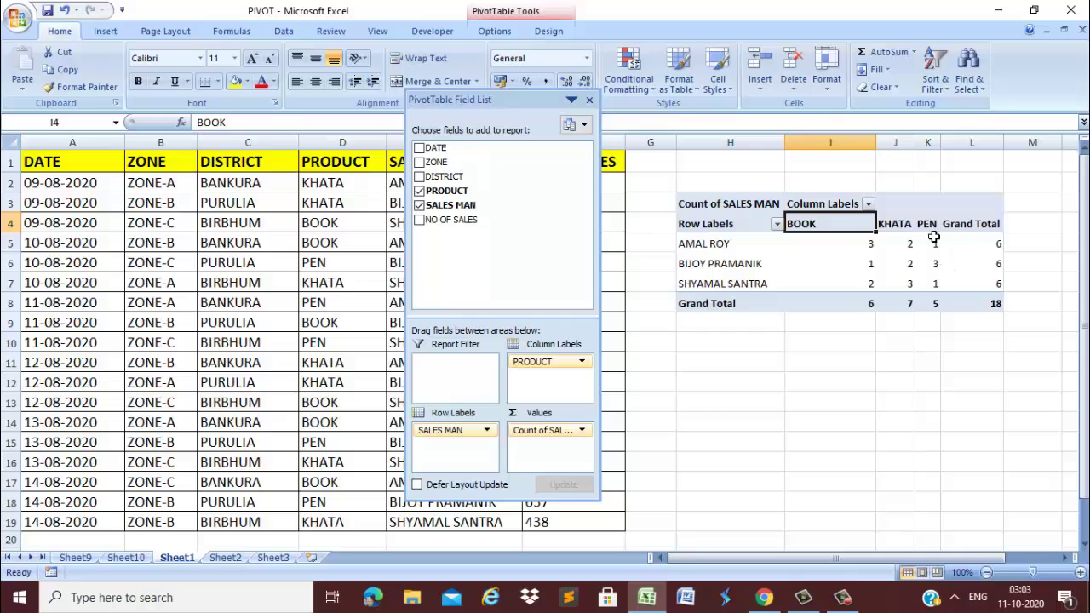
mouse_move(1001, 249)
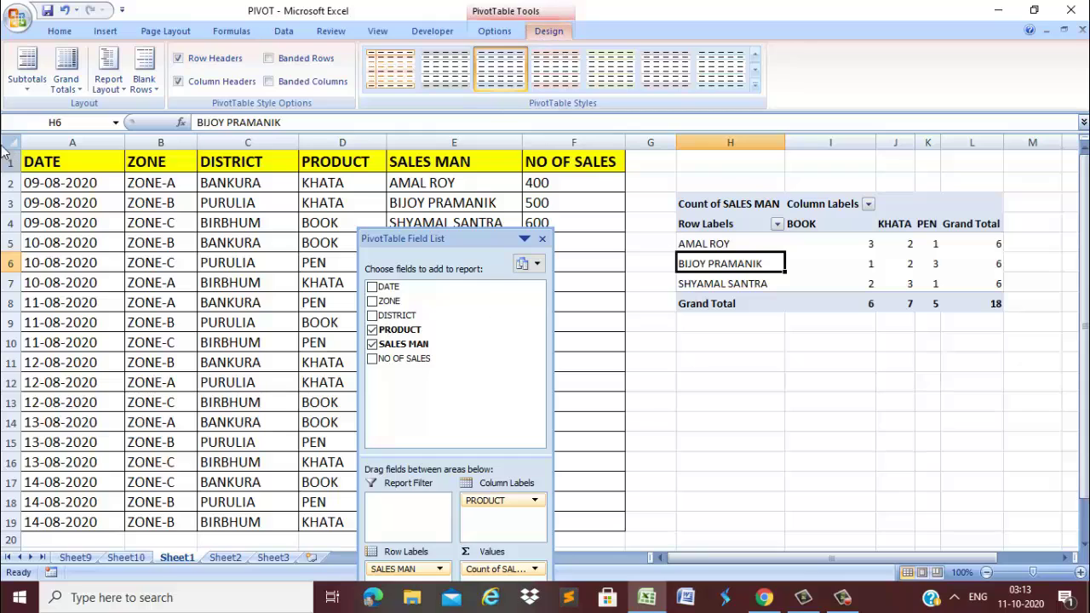
left_click(124, 91)
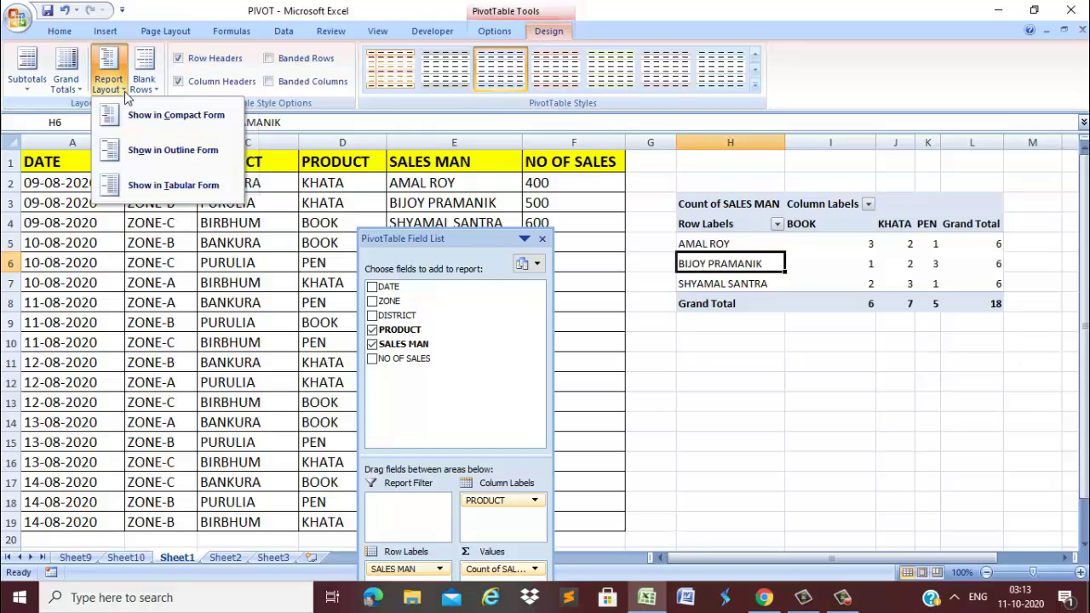
left_click(177, 156)
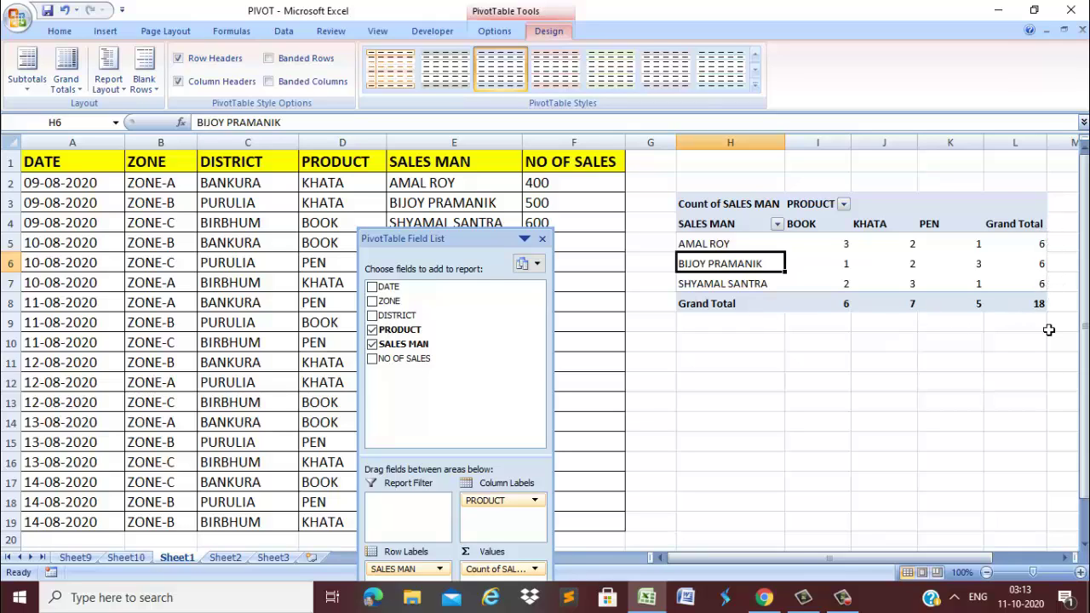
mouse_move(1024, 310)
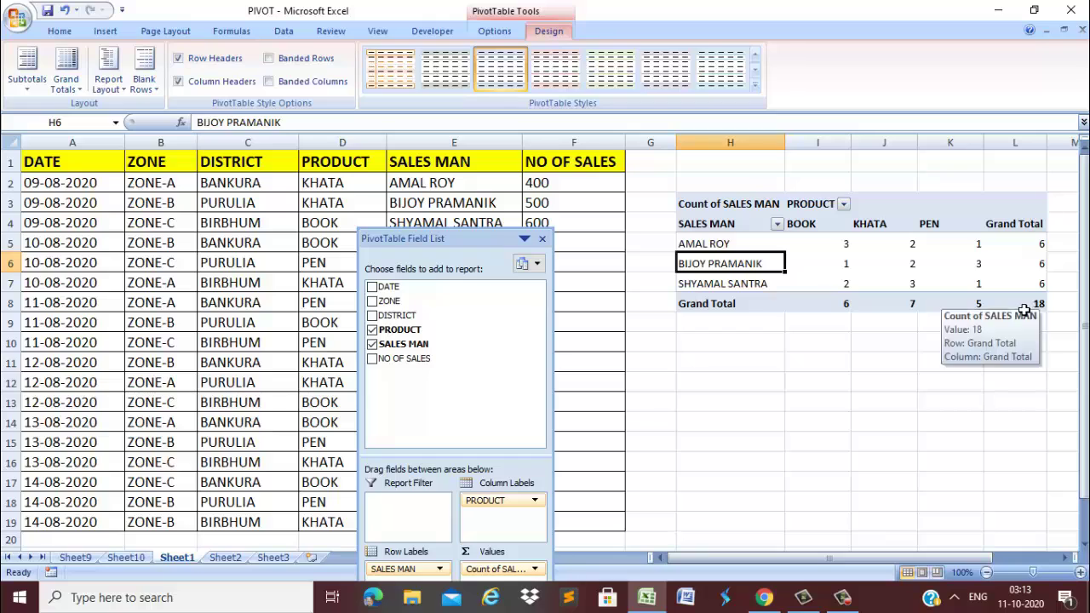
Step: Turn on grand totals for rows only in the salesman pivot table
left_click(65, 89)
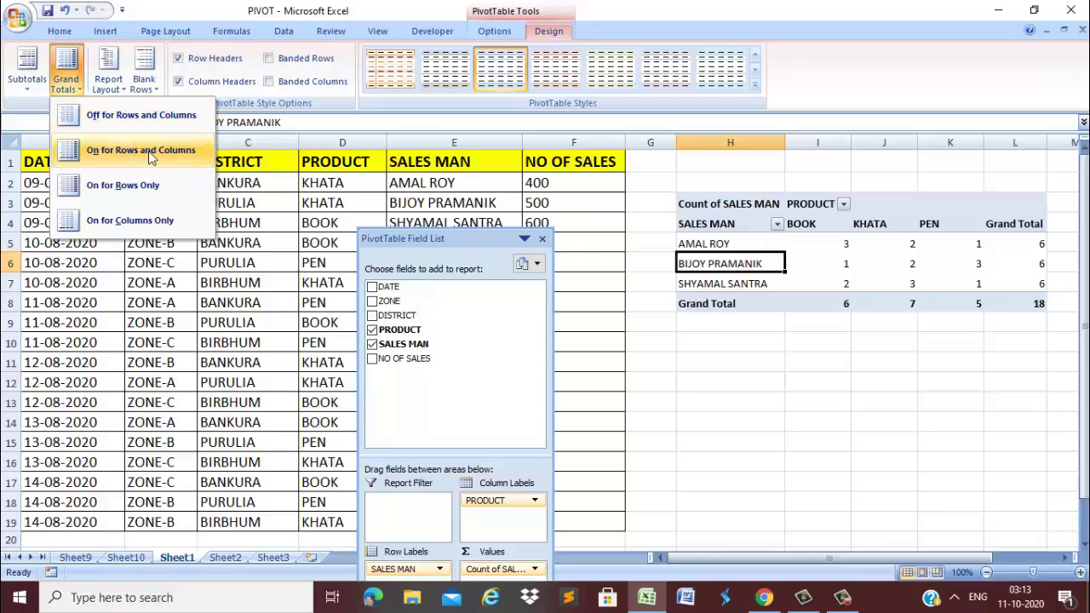
left_click(132, 190)
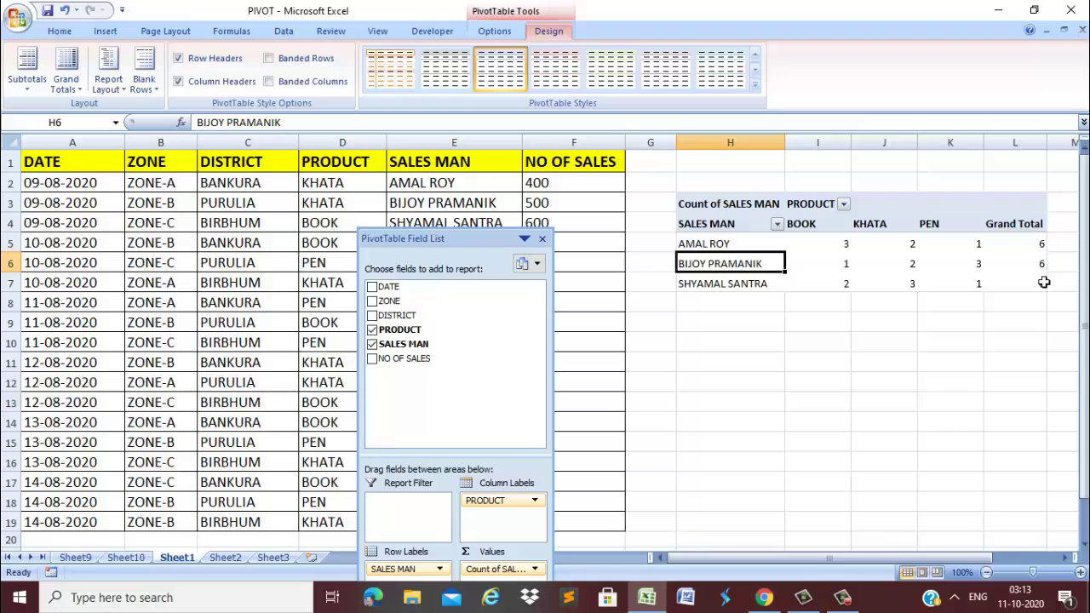
Step: Apply a solid dark blue PivotTable style to the salesman pivot with banded rows, banded columns, row headers and column headers enabled
left_click(755, 85)
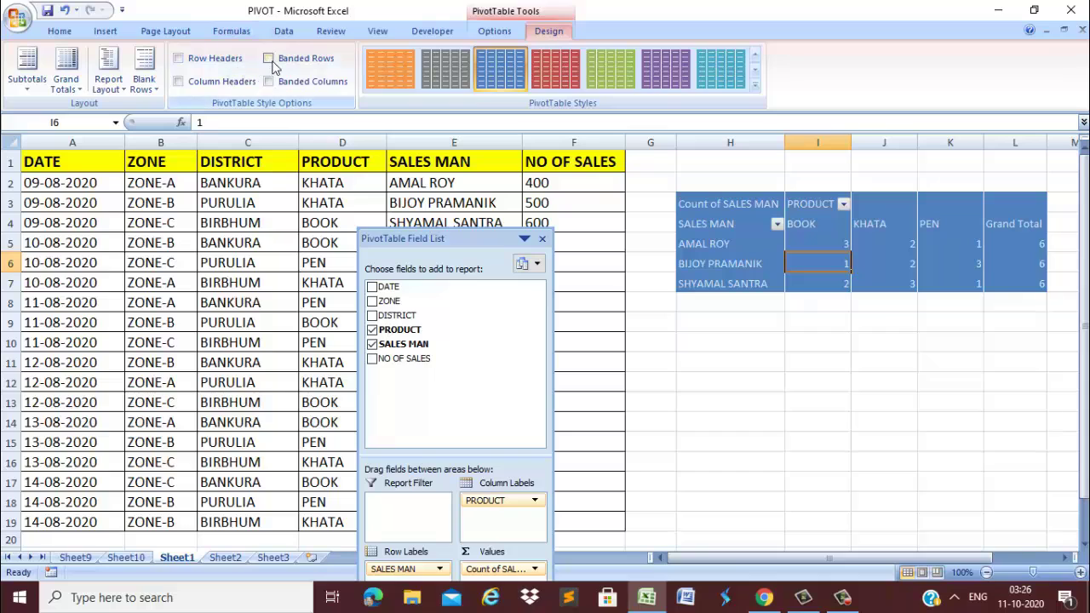
left_click(285, 81)
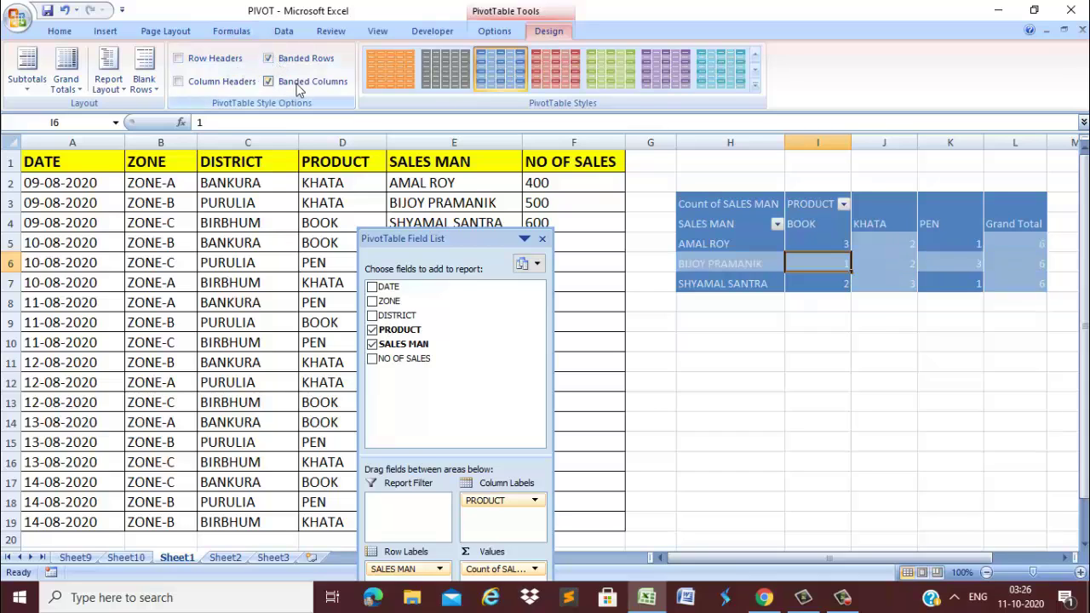
left_click(197, 59)
left_click(202, 82)
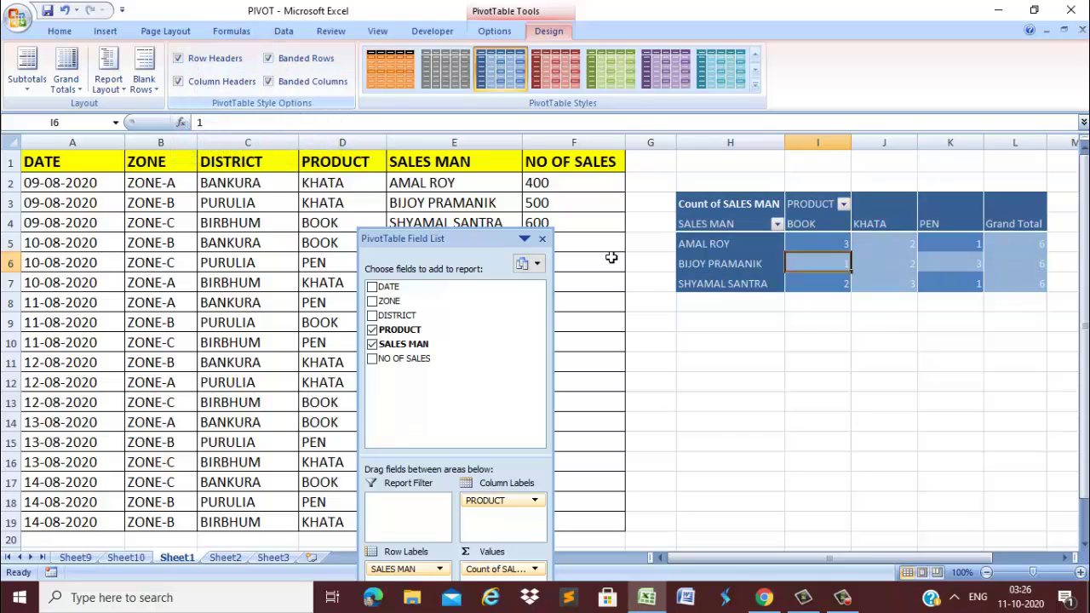
left_click(893, 285)
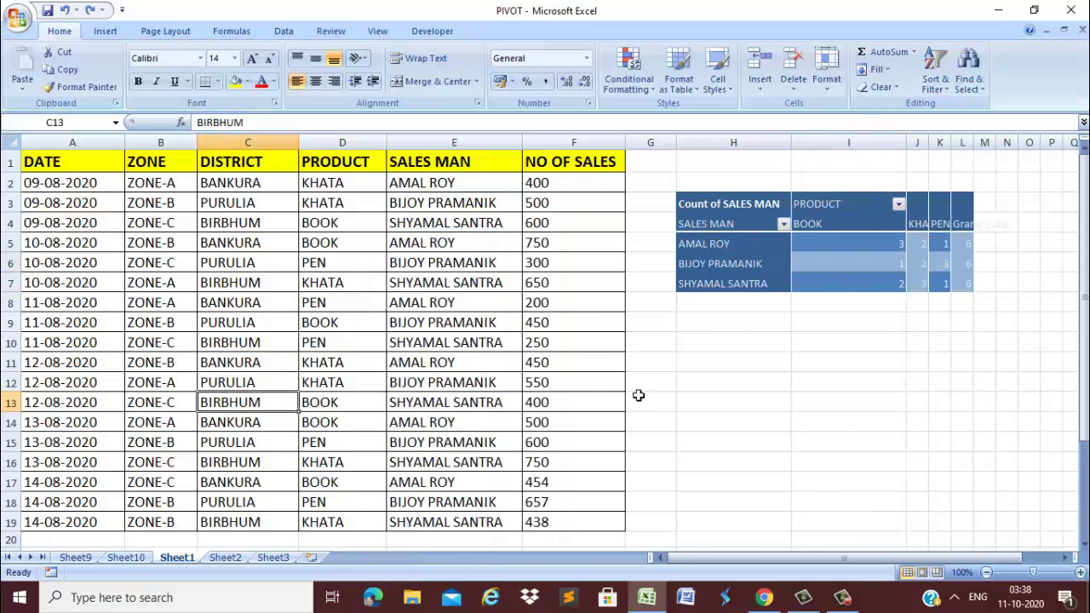
Step: Create a second PivotTable from the sales data at H10 on Sheet1, with ZONE as row labels and the sum of NO OF SALES as values
left_click(105, 31)
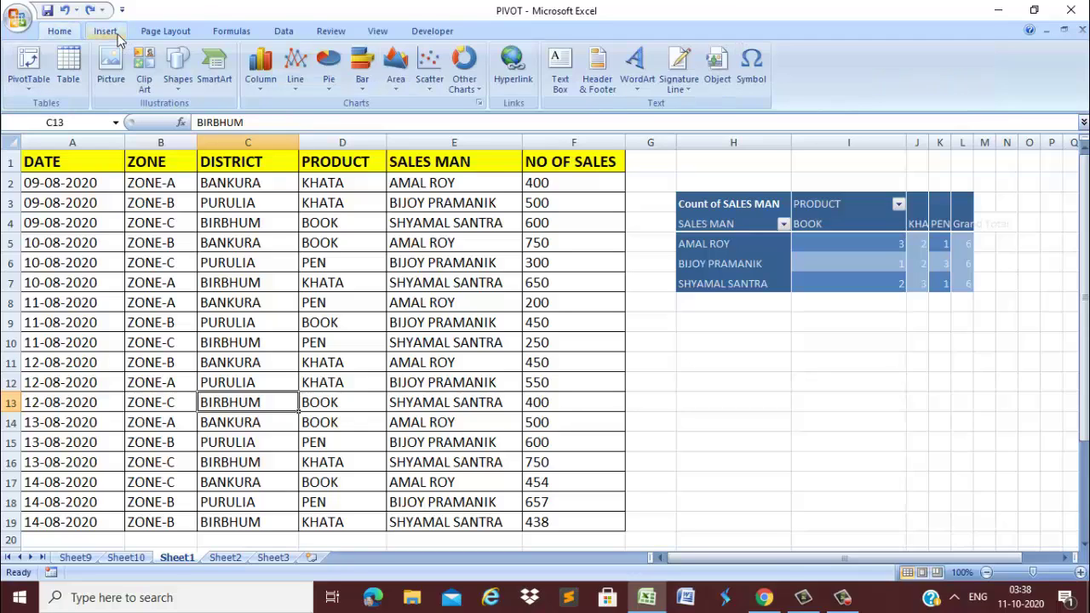
left_click(29, 68)
left_click_drag(328, 202, 365, 488)
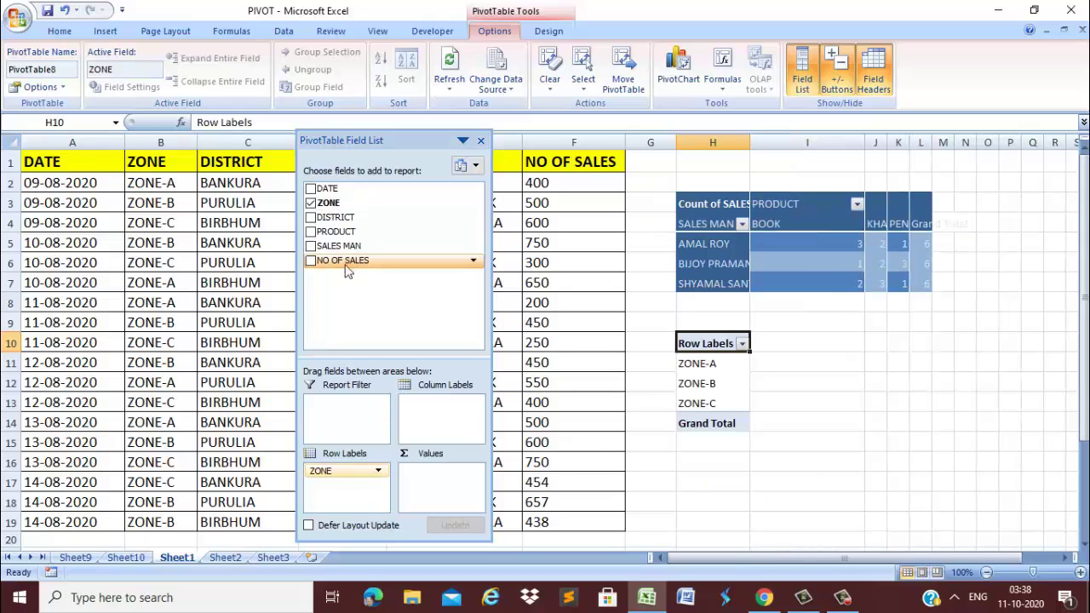
left_click_drag(347, 271, 439, 489)
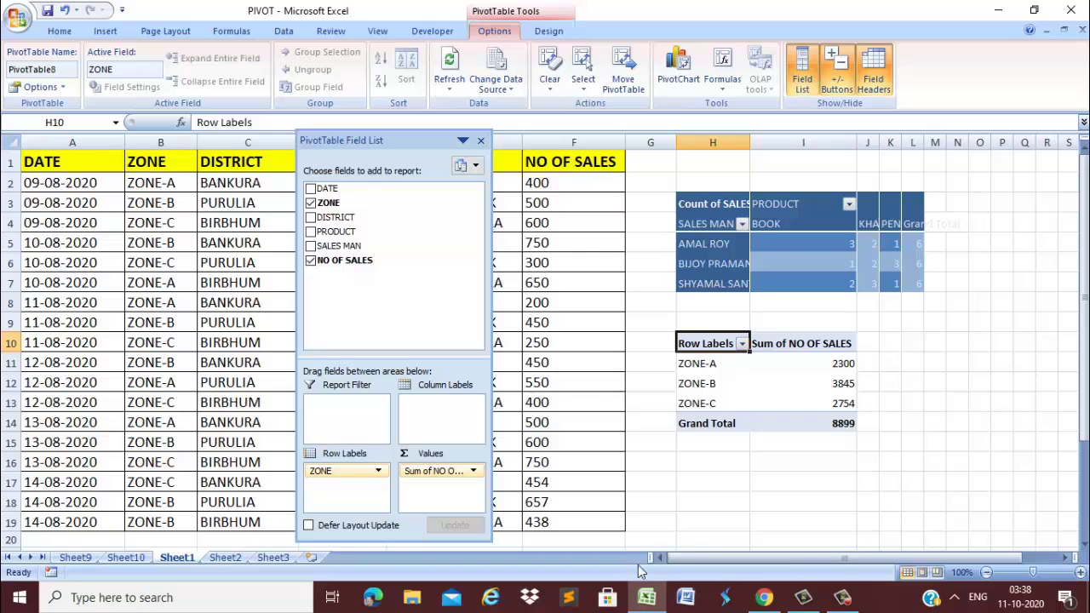
Step: Summarize the NO OF SALES values in the zone pivot by Count
left_click(475, 473)
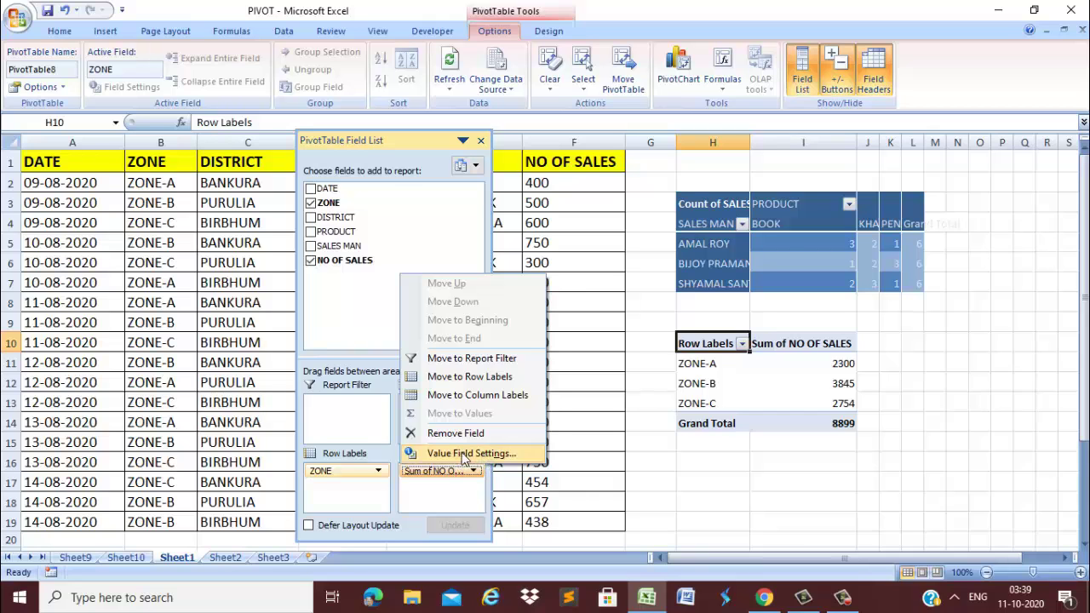
left_click(464, 454)
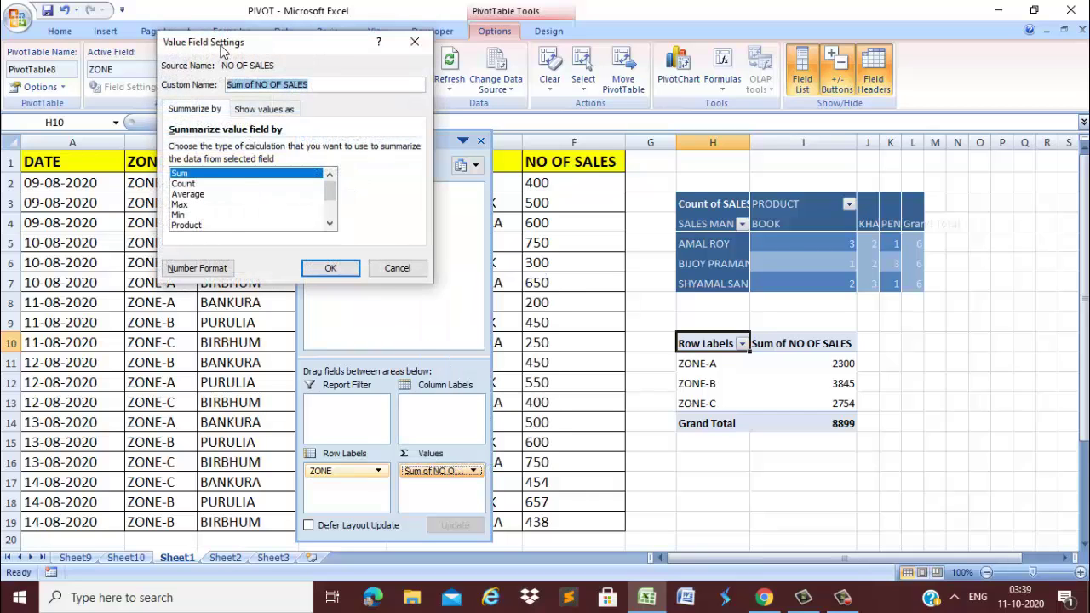
left_click_drag(220, 50, 382, 283)
type("Total Sale")
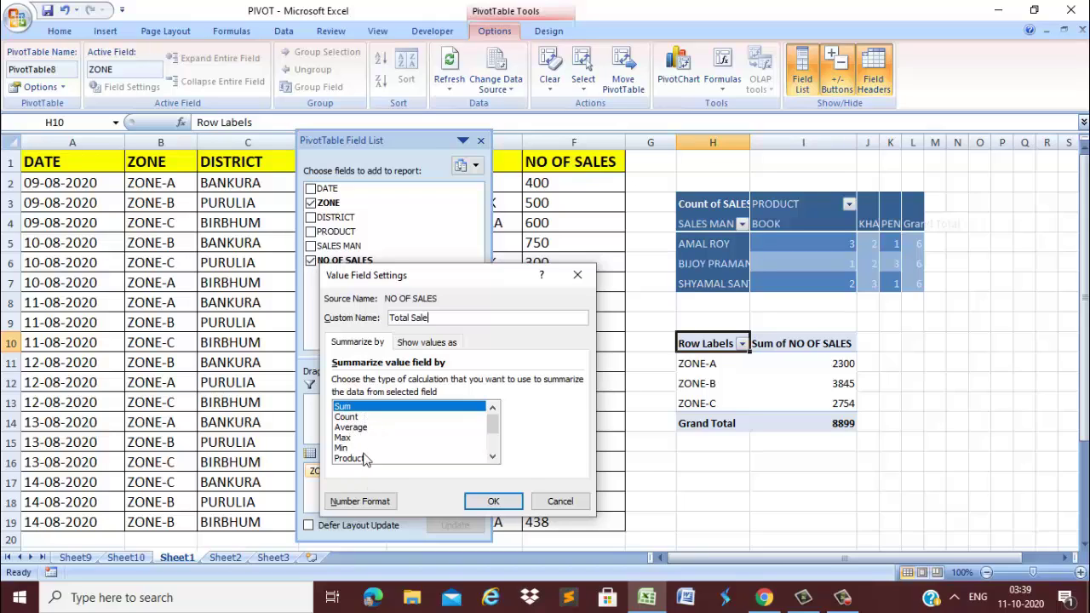
left_click(347, 417)
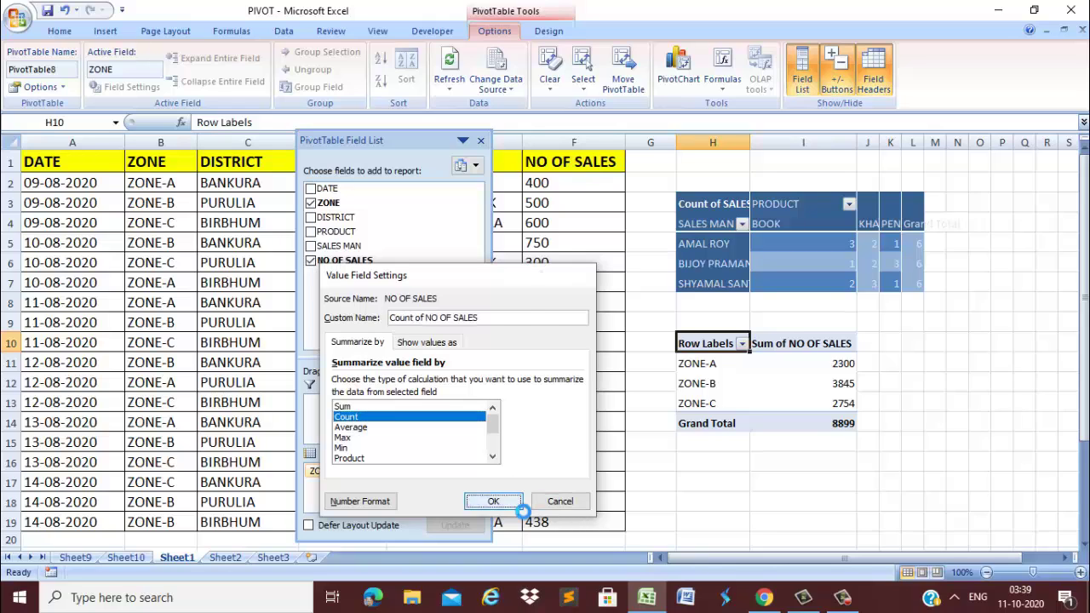
left_click(489, 501)
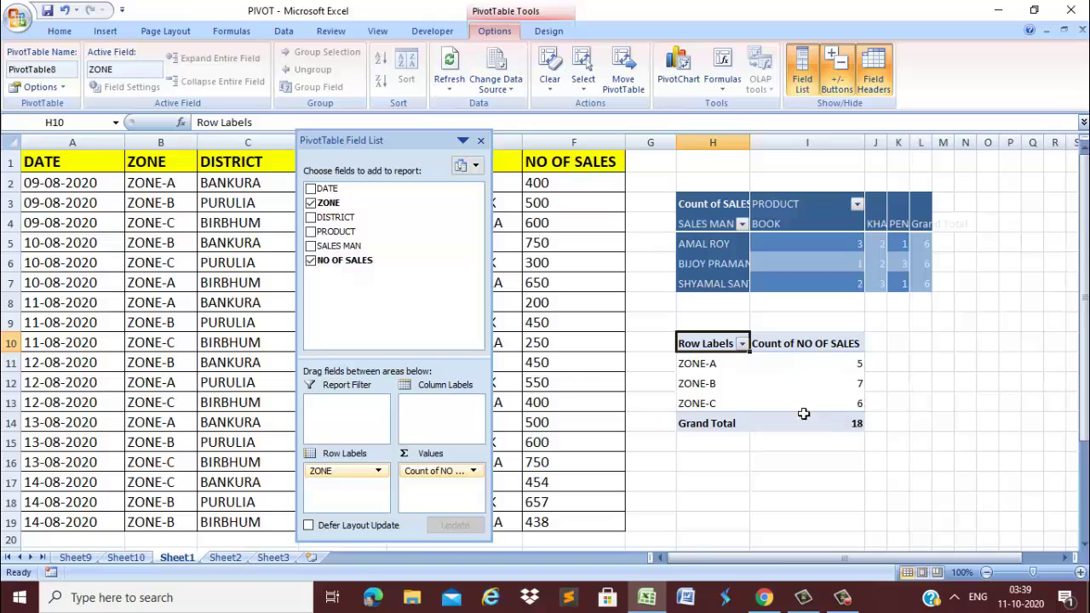
Step: Summarize the zone pivot's NO OF SALES values by Sum, with the custom name Total Sale and the General number format
left_click(451, 471)
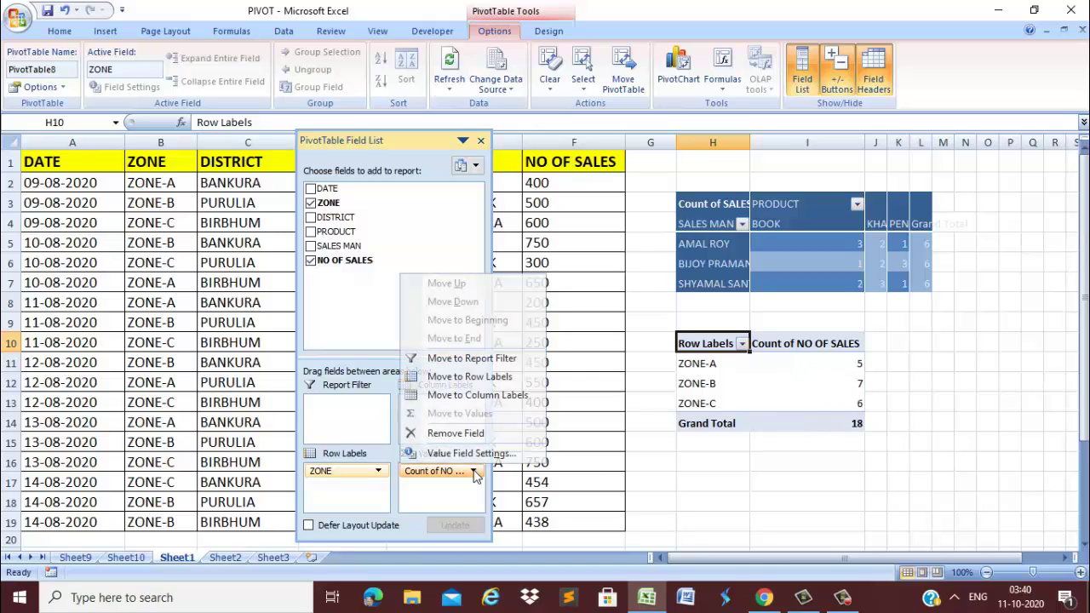
left_click(465, 454)
left_click(345, 407)
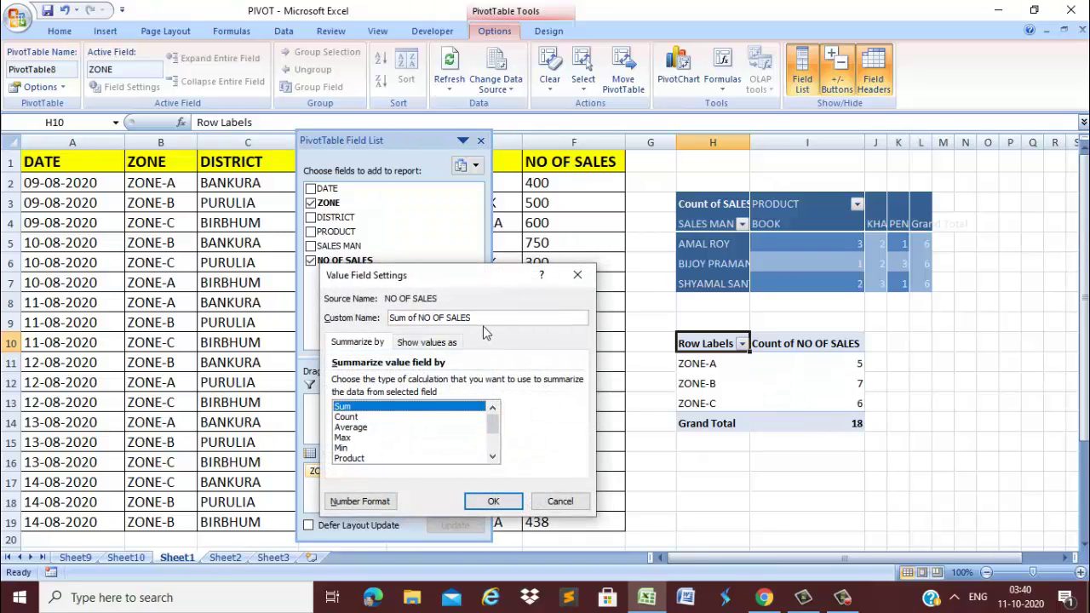
left_click_drag(477, 319, 368, 322)
type("Total ")
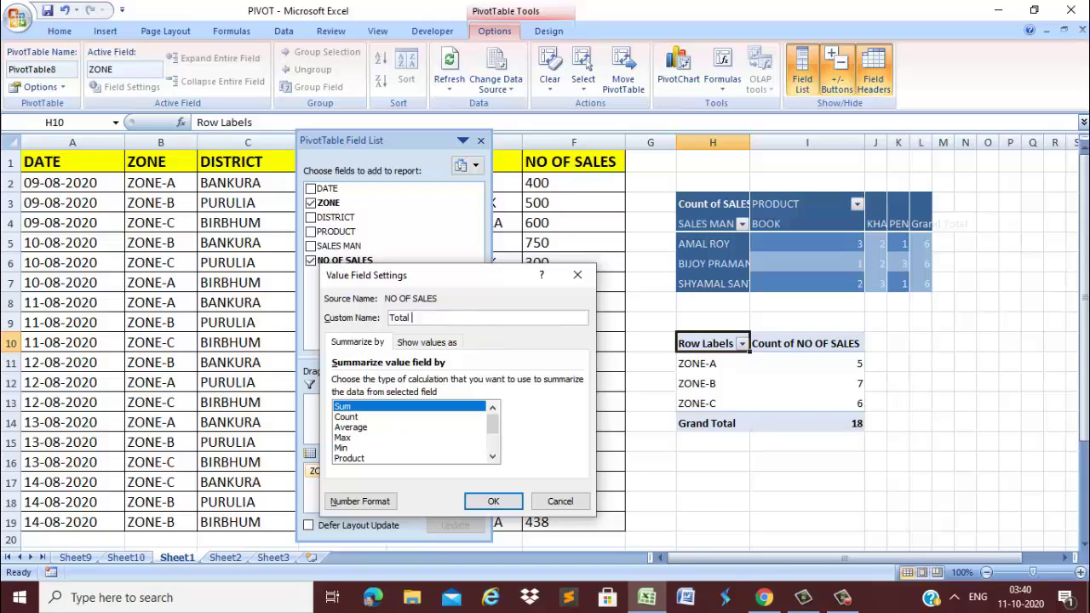
type("Sale")
left_click(385, 506)
left_click_drag(354, 233, 278, 196)
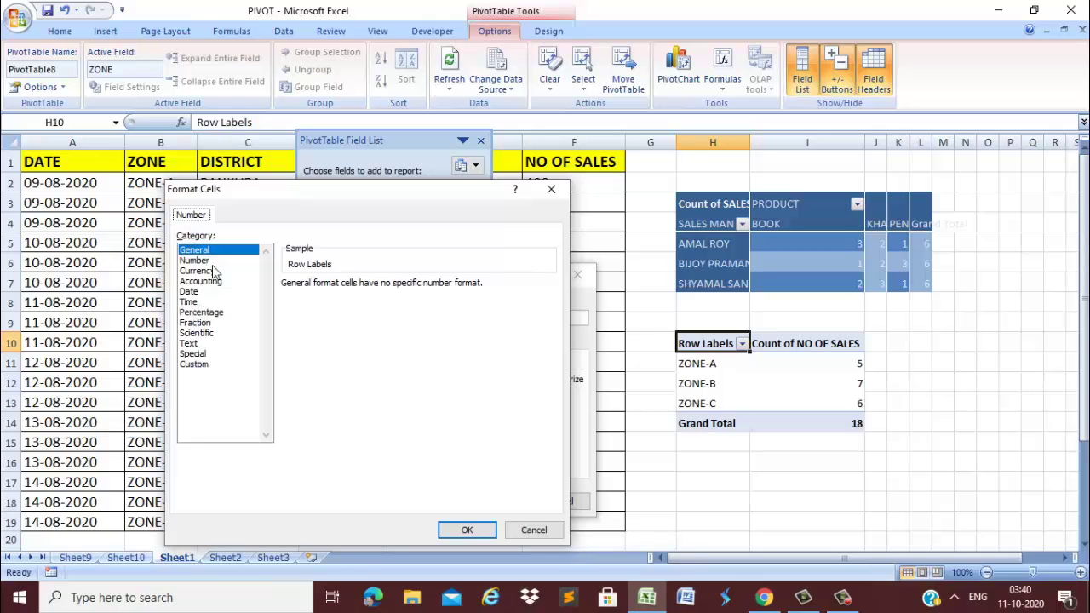
left_click(467, 530)
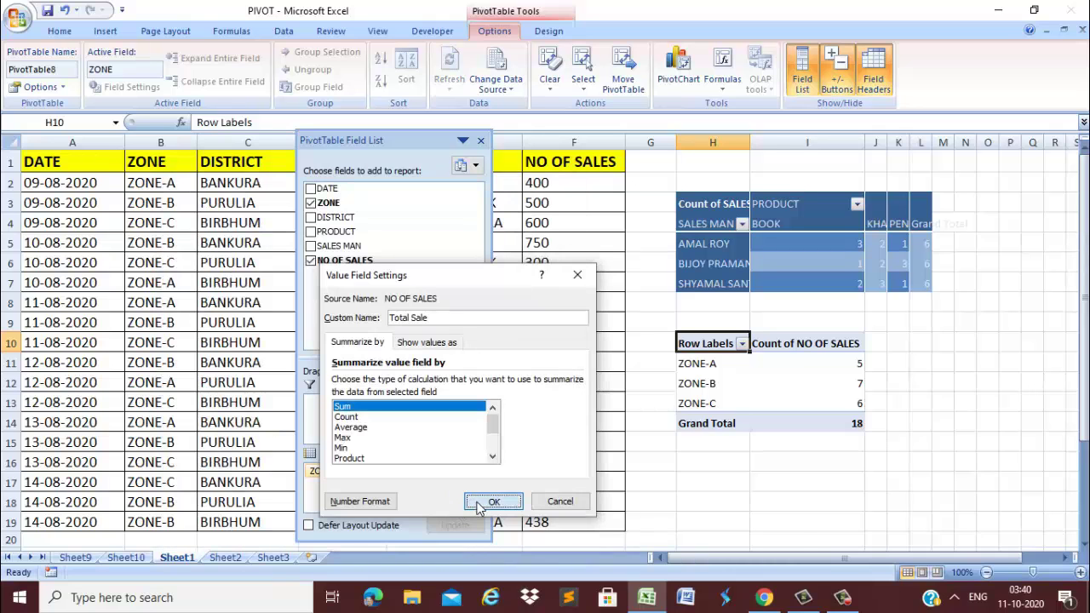
left_click(476, 502)
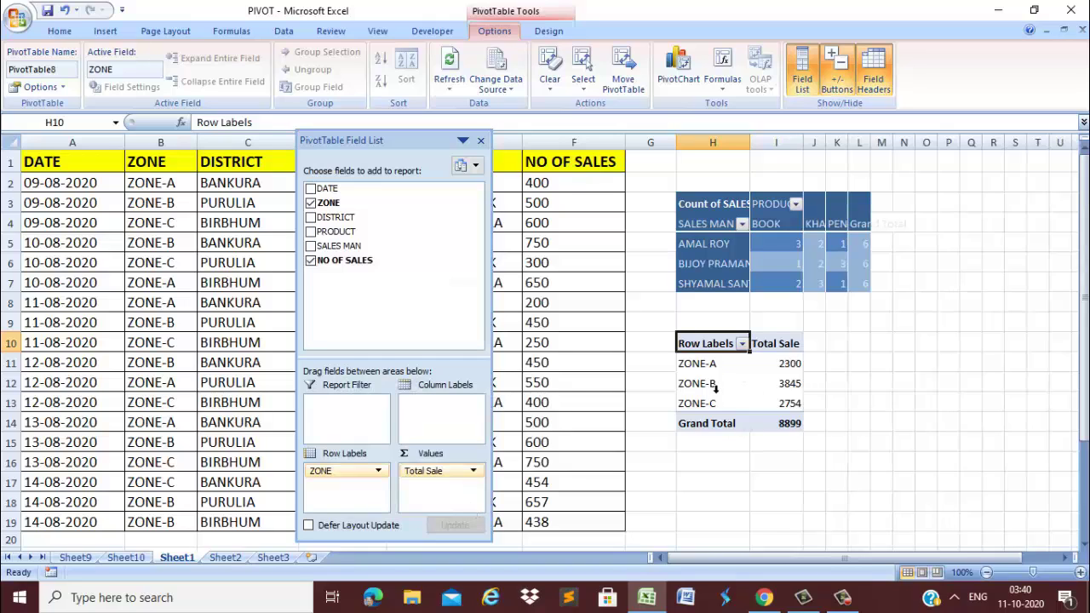